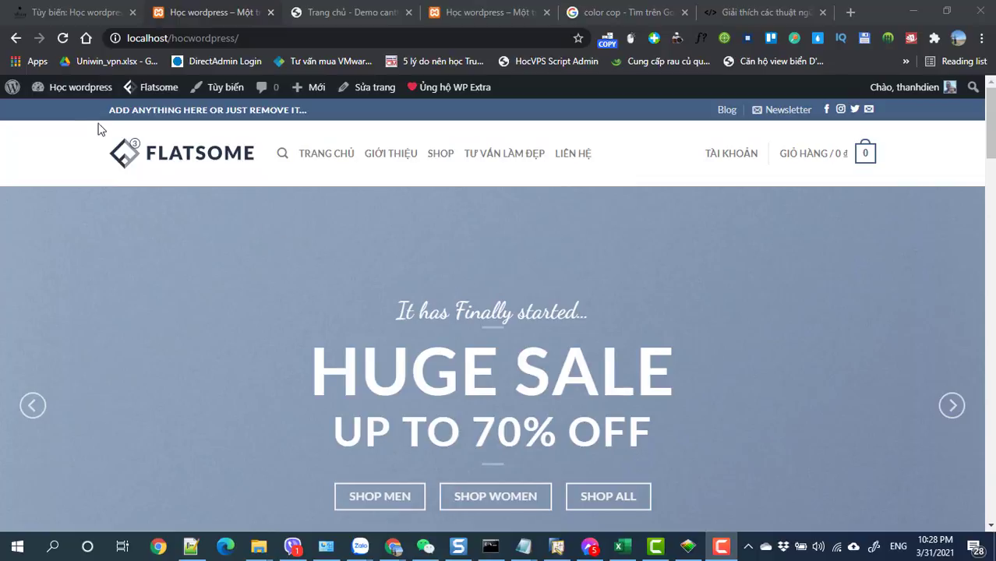
Go to the site's admin dashboard and open the Flatsome Theme Options from there
mouse_move(35, 85)
click(49, 115)
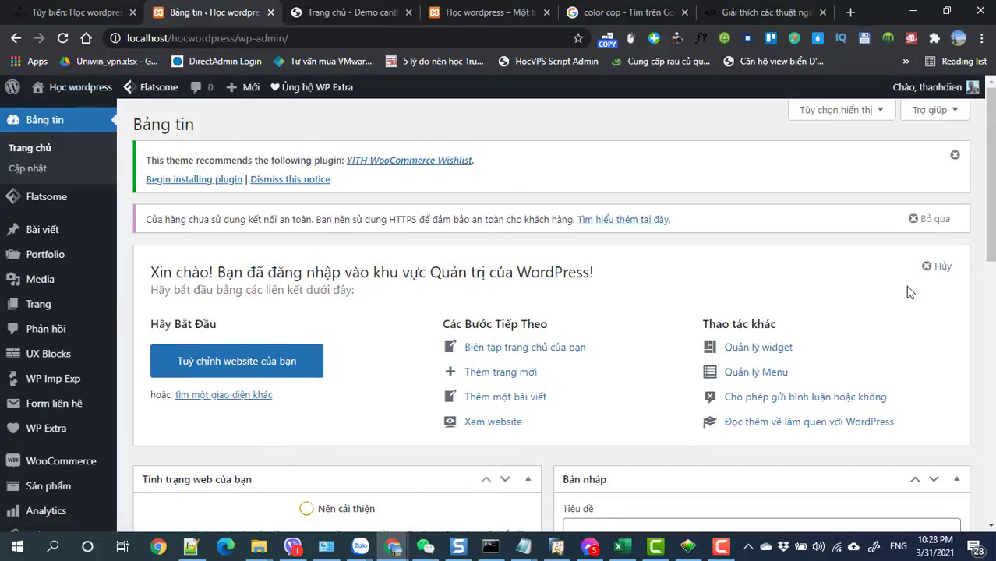
mouse_move(41, 201)
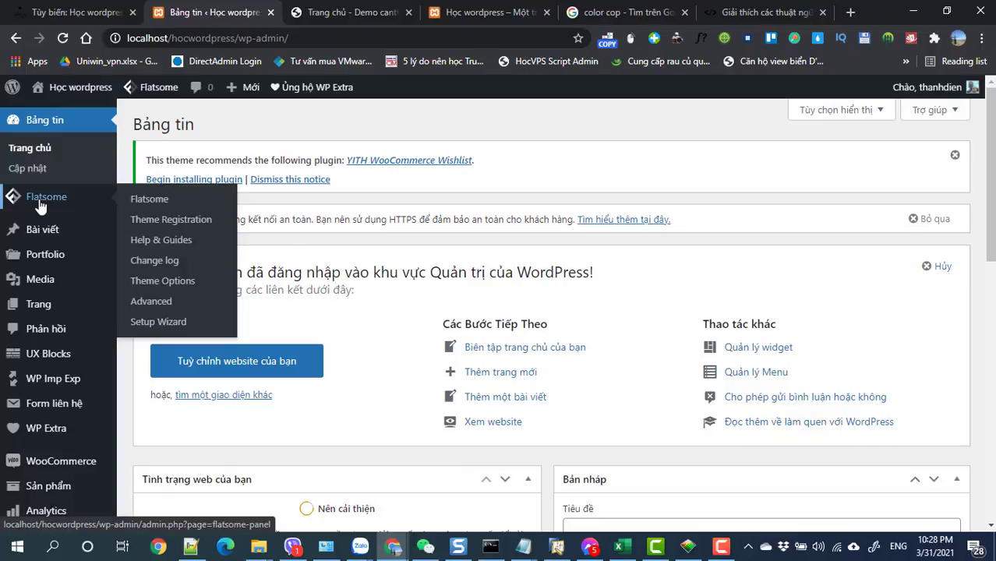
click(162, 282)
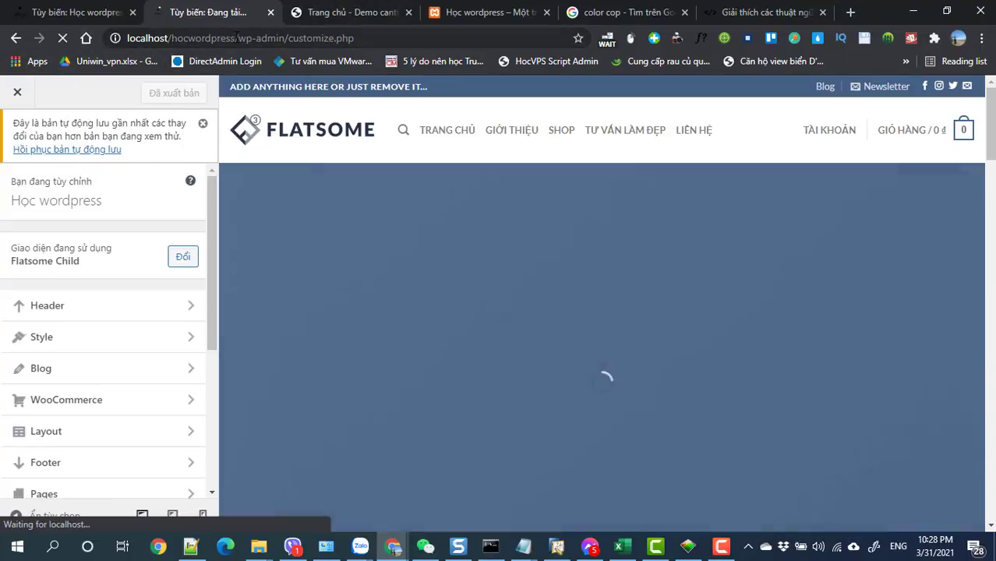
Return to the site's front page at localhost/hocwordpress and look over its content
drag(236, 37, 355, 37)
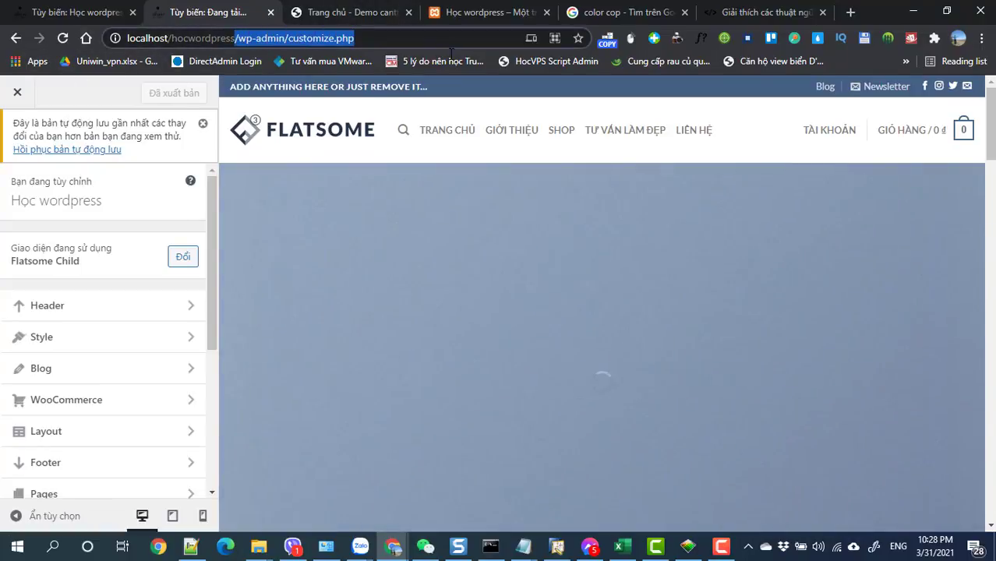
key(BackSpace)
key(Return)
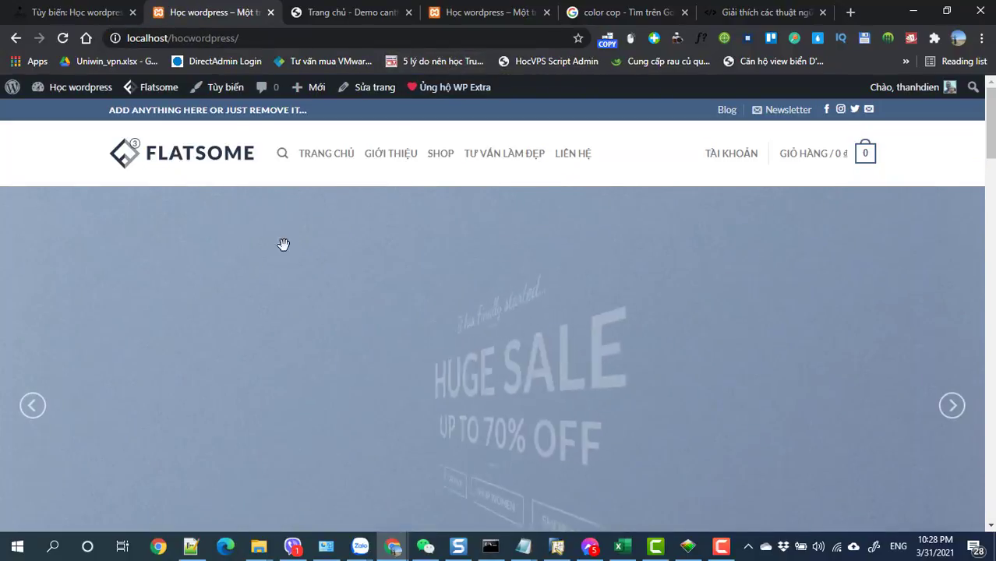
scroll(467, 341, down, 6)
scroll(468, 340, up, 5)
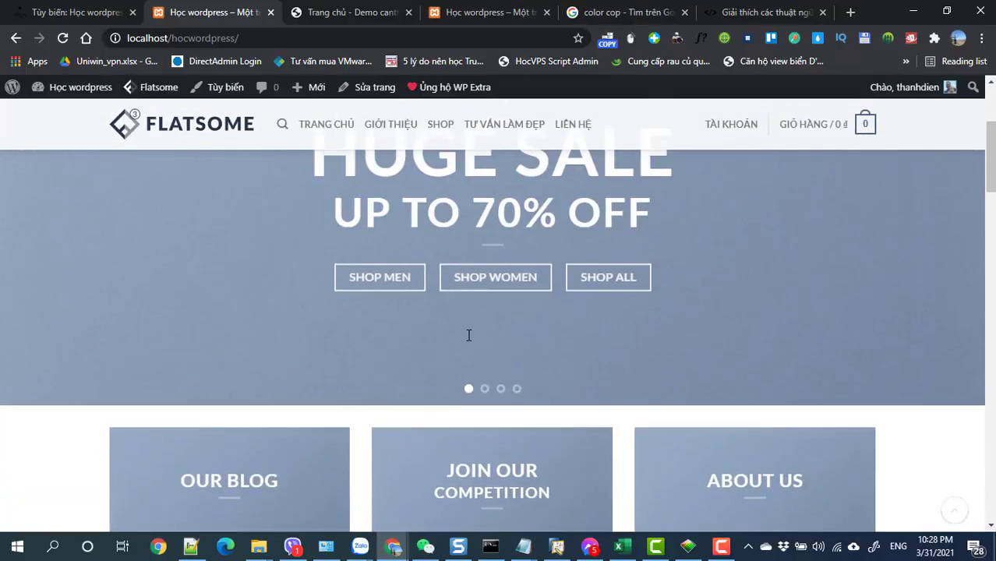
scroll(467, 335, down, 7)
scroll(468, 341, up, 8)
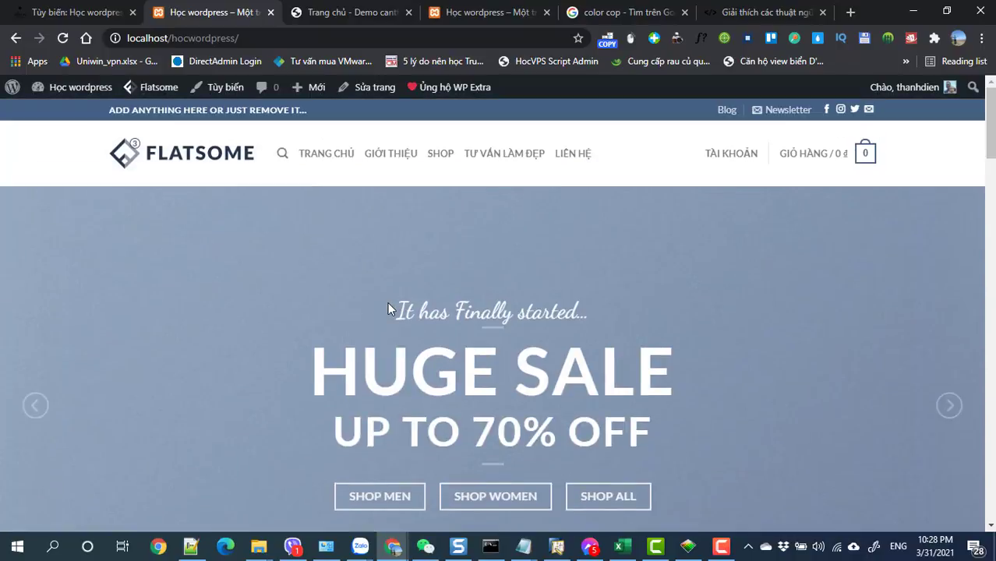
Open the Flatsome Theme Options from the site's front page and go to the Header section
mouse_move(150, 94)
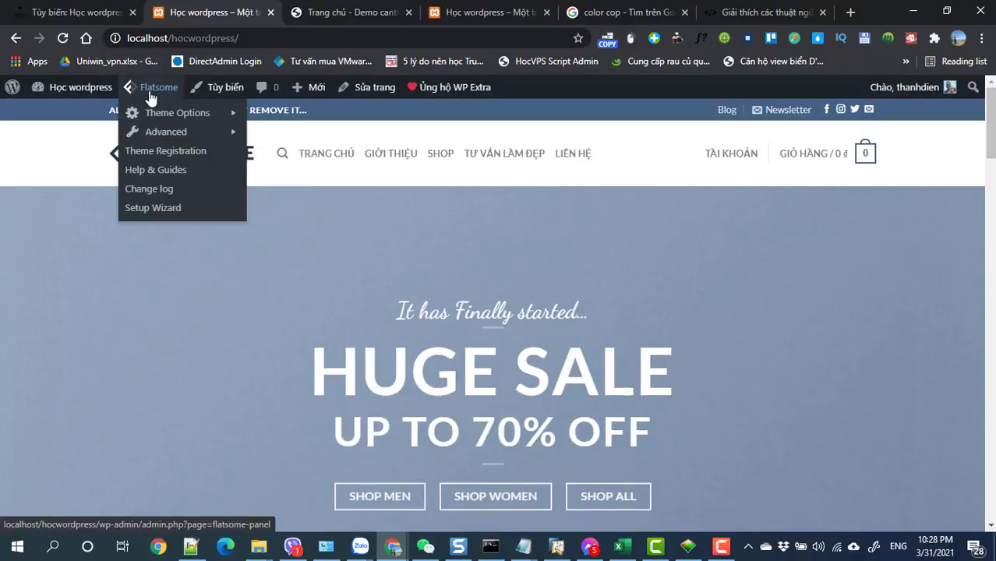
click(162, 117)
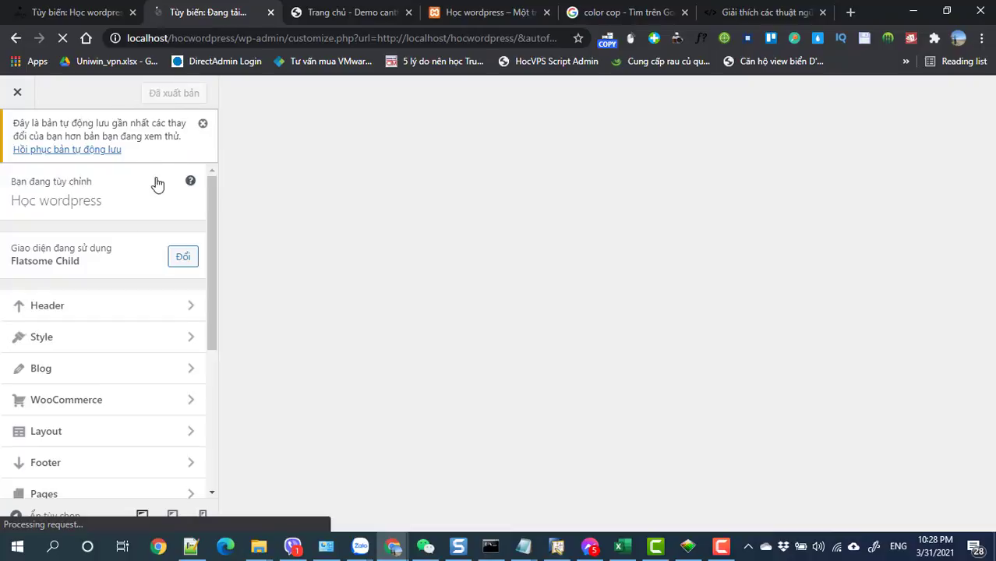
click(79, 310)
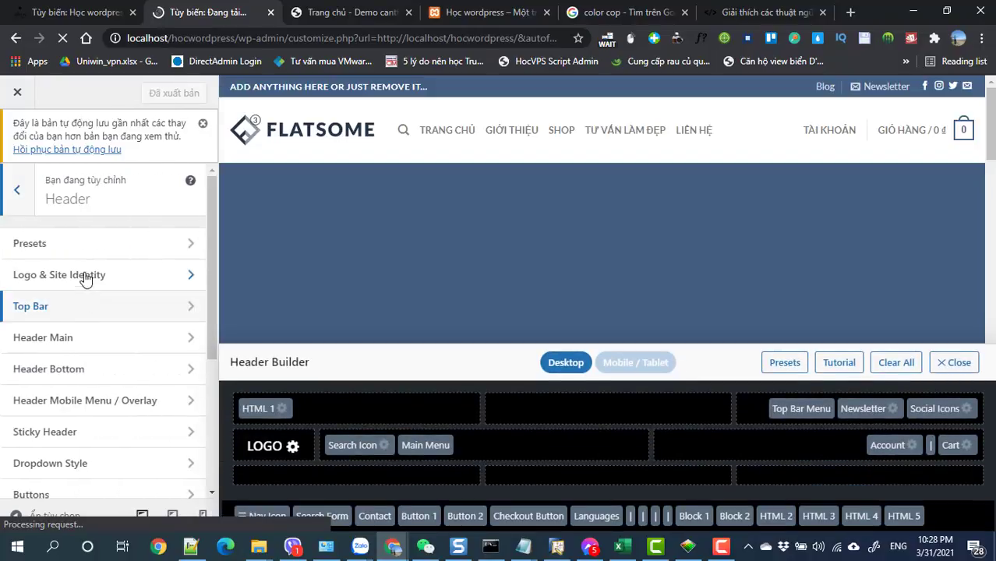
Look through the list of Header settings and return to the main customizer list
scroll(107, 381, down, 1)
scroll(107, 380, down, 3)
scroll(105, 382, up, 5)
click(16, 199)
Review the subsections of the Style and Blog sections, returning to the main customizer list
click(40, 339)
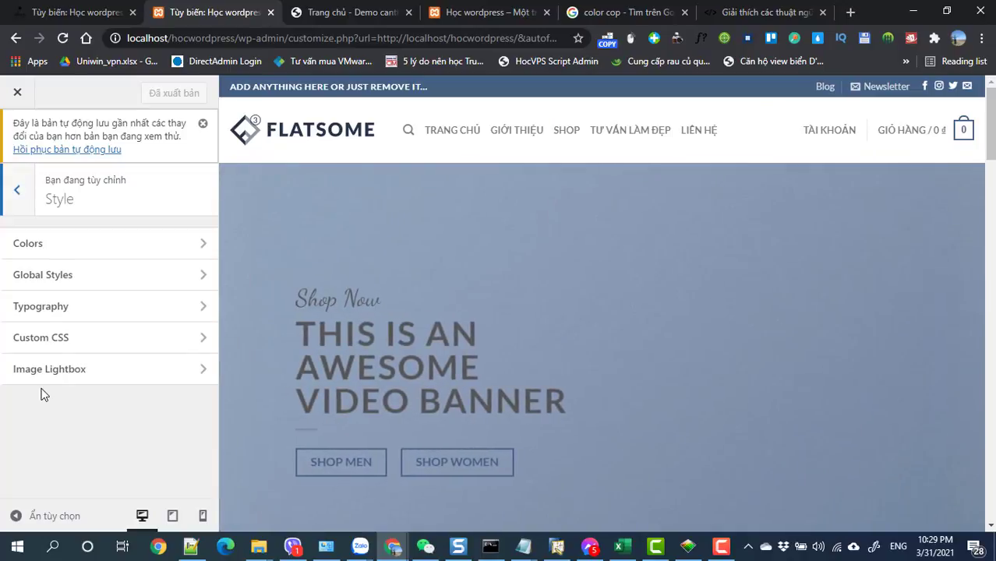
click(17, 190)
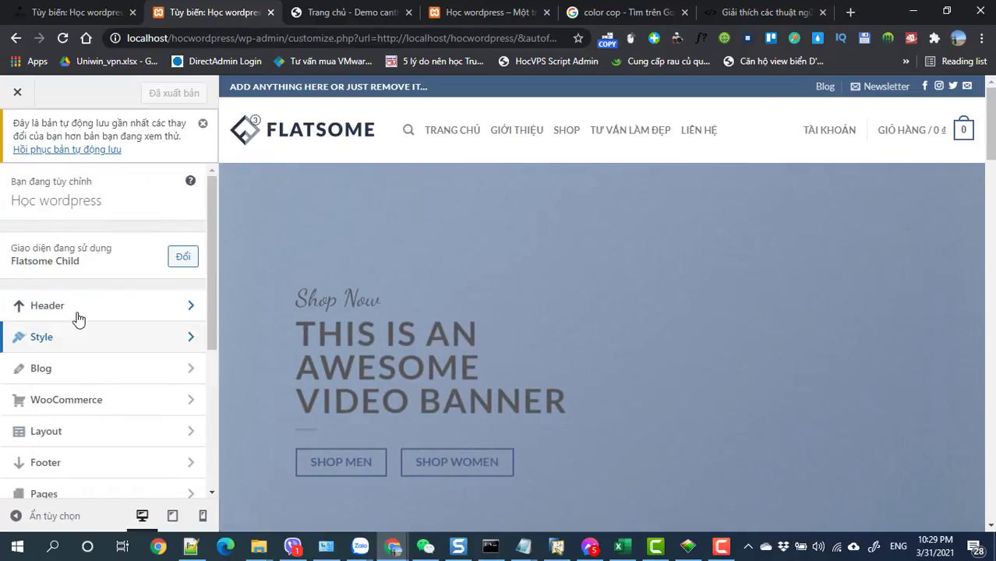
click(69, 370)
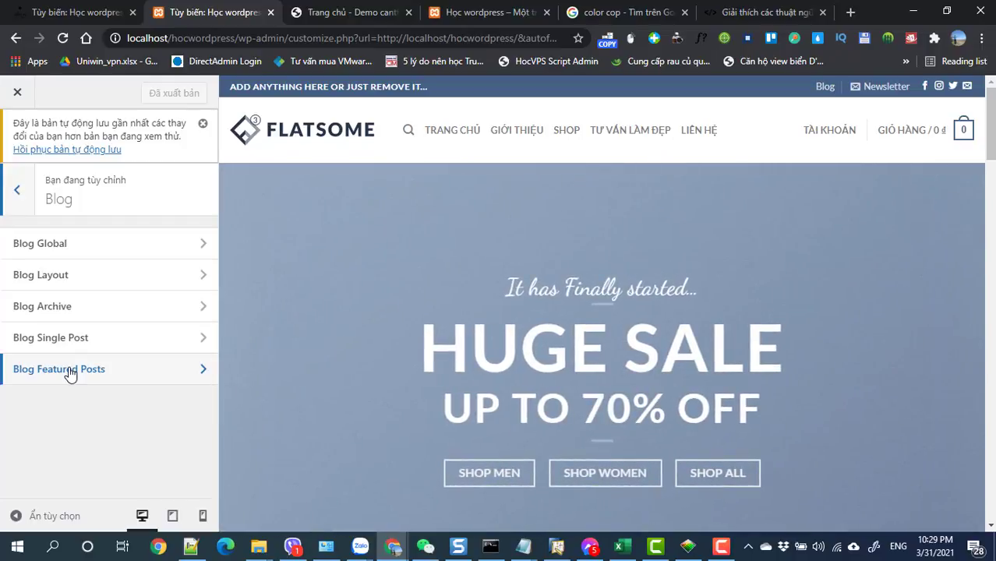
click(24, 196)
scroll(76, 329, down, 1)
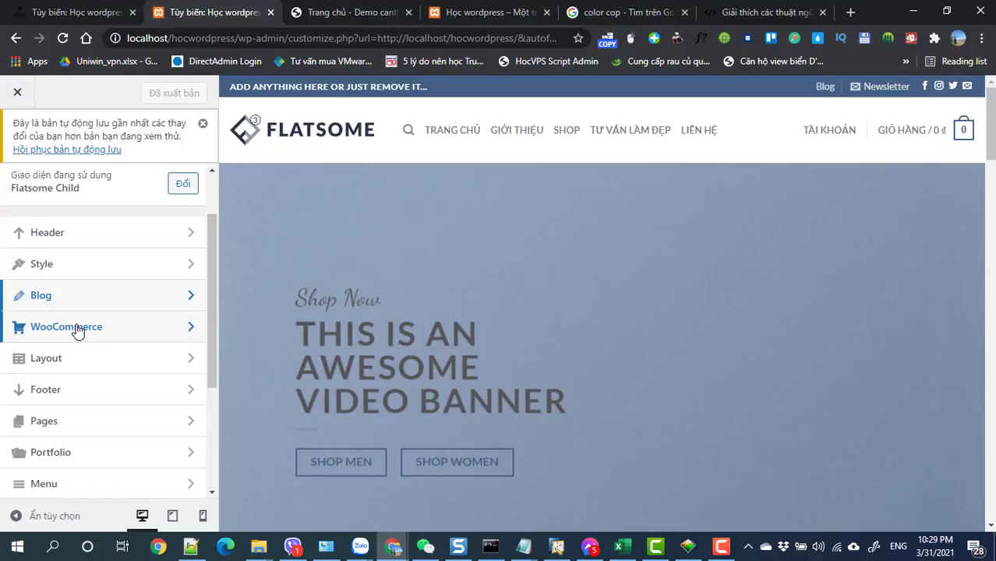
Examine the WooCommerce subsections and the Layout settings for layout mode, container width and content color
click(76, 328)
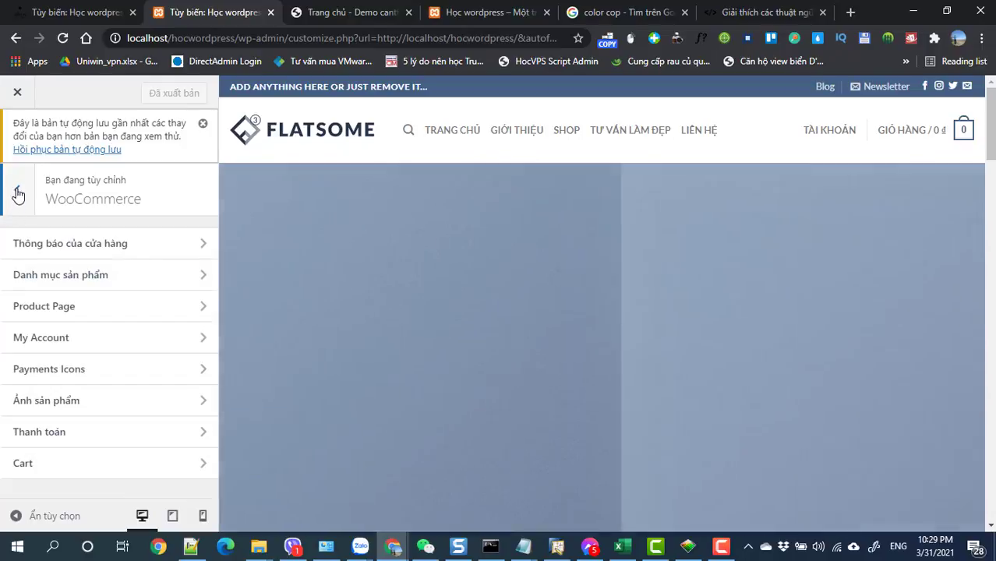
click(16, 195)
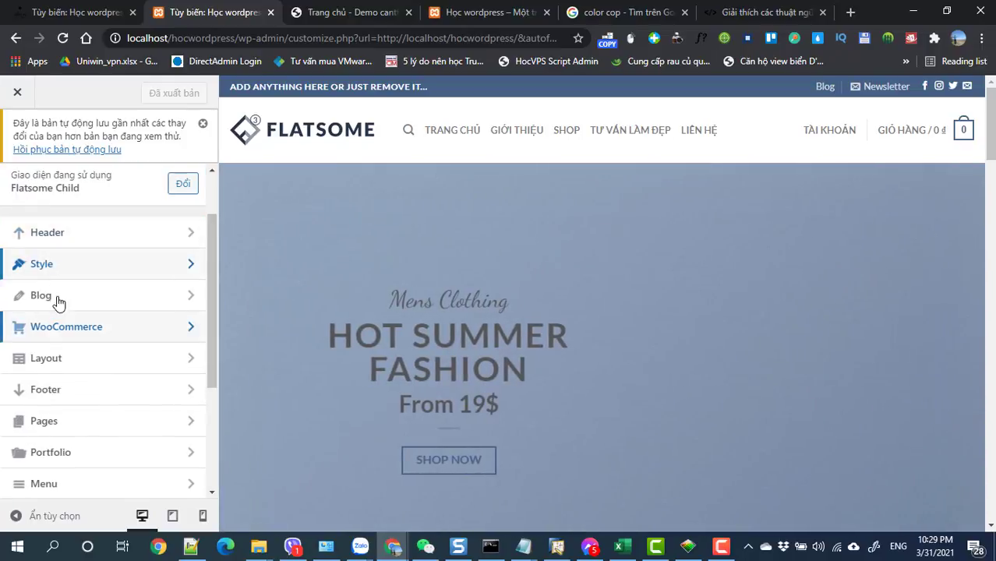
click(65, 365)
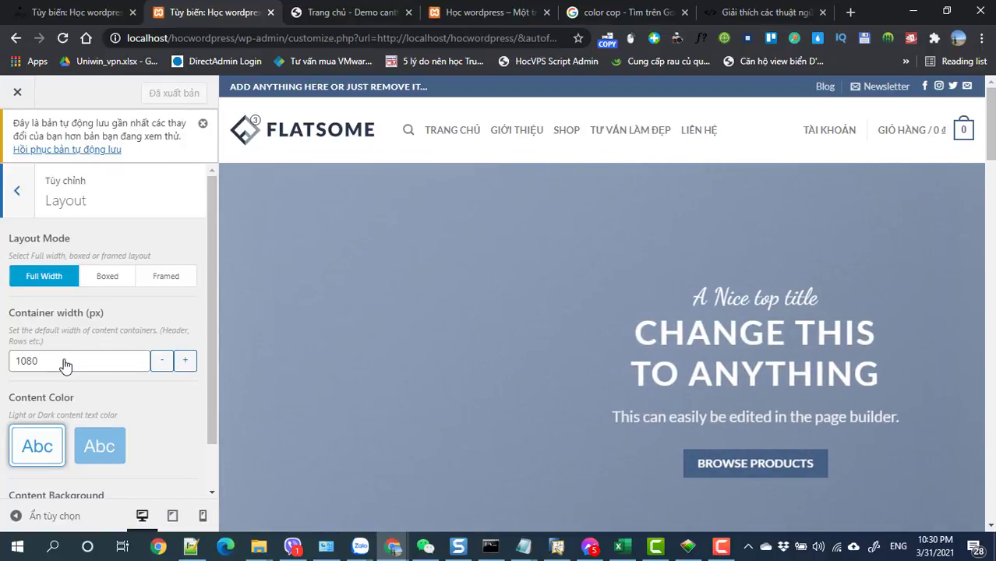
scroll(65, 366, down, 1)
scroll(65, 366, up, 1)
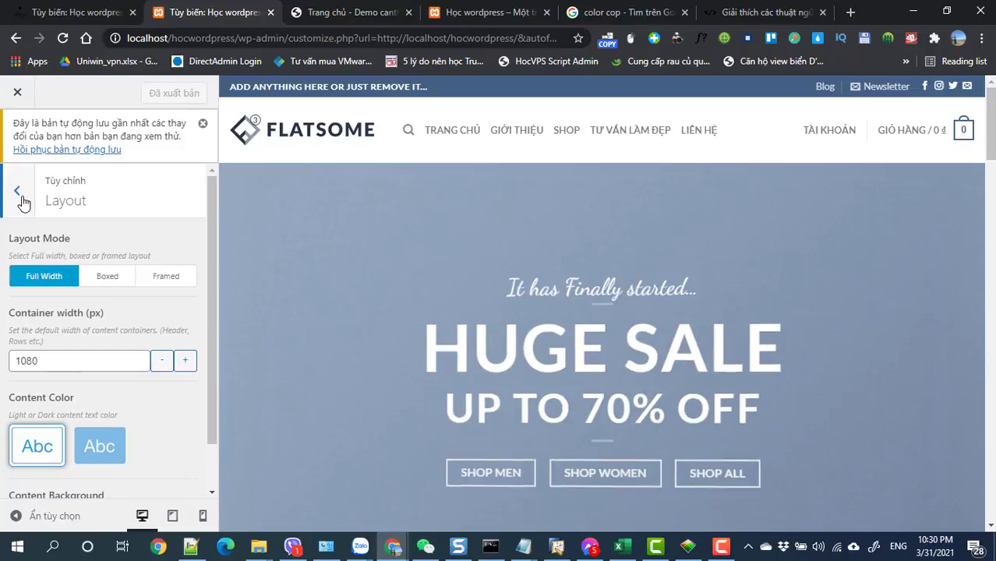
click(17, 192)
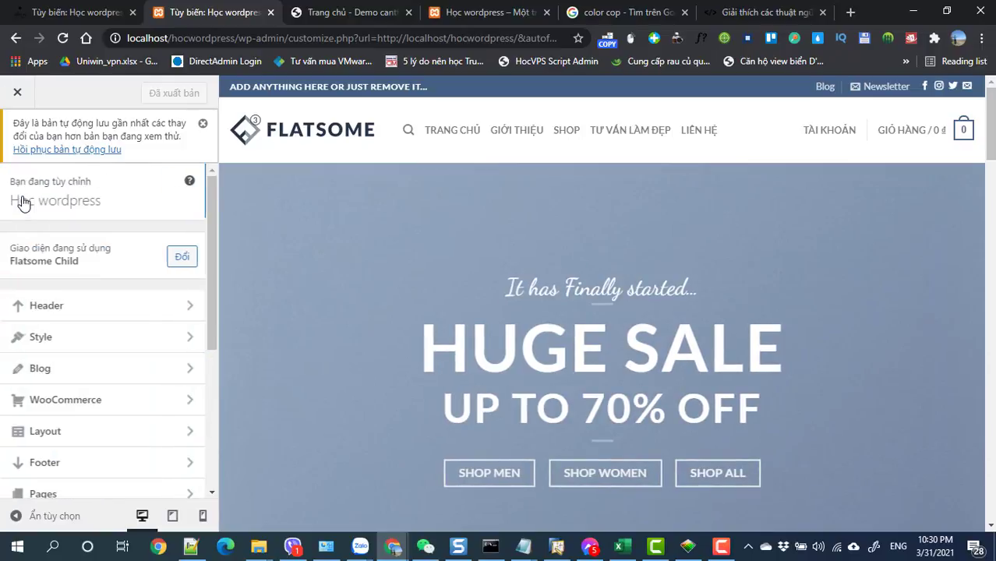
Examine the Footer settings alongside the footer area in the page preview, then return to the section list
scroll(56, 285, down, 1)
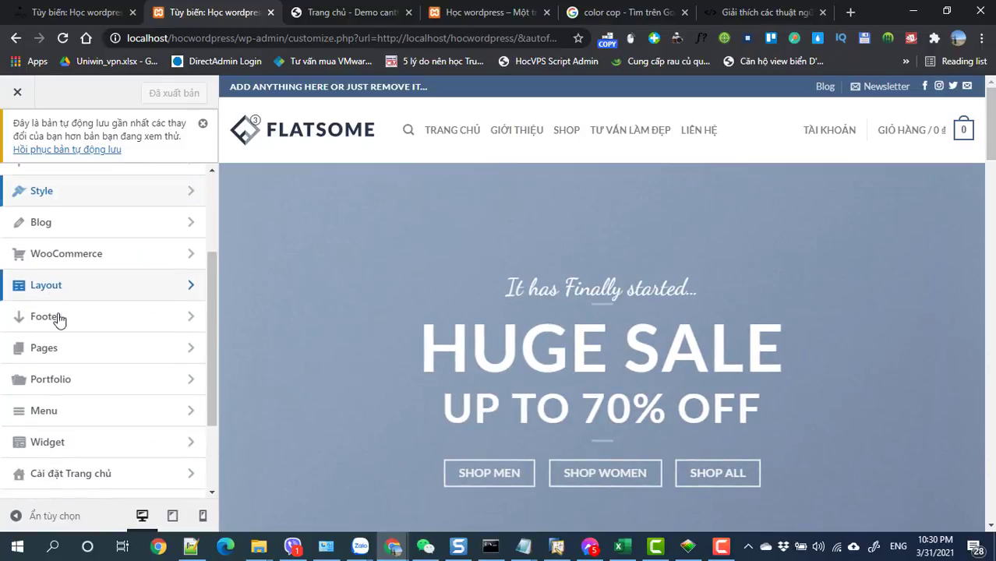
click(57, 317)
scroll(56, 320, down, 5)
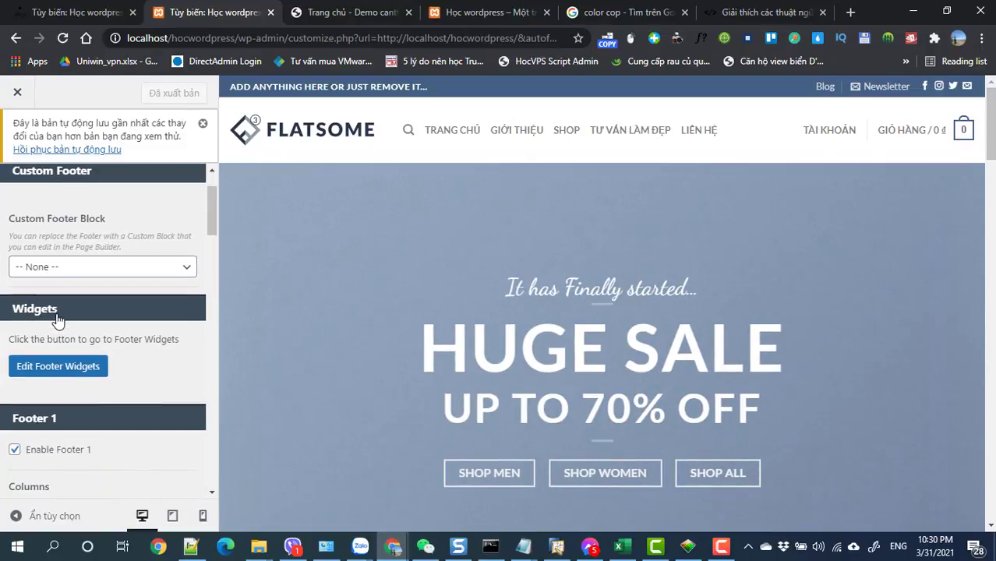
scroll(56, 313, down, 1)
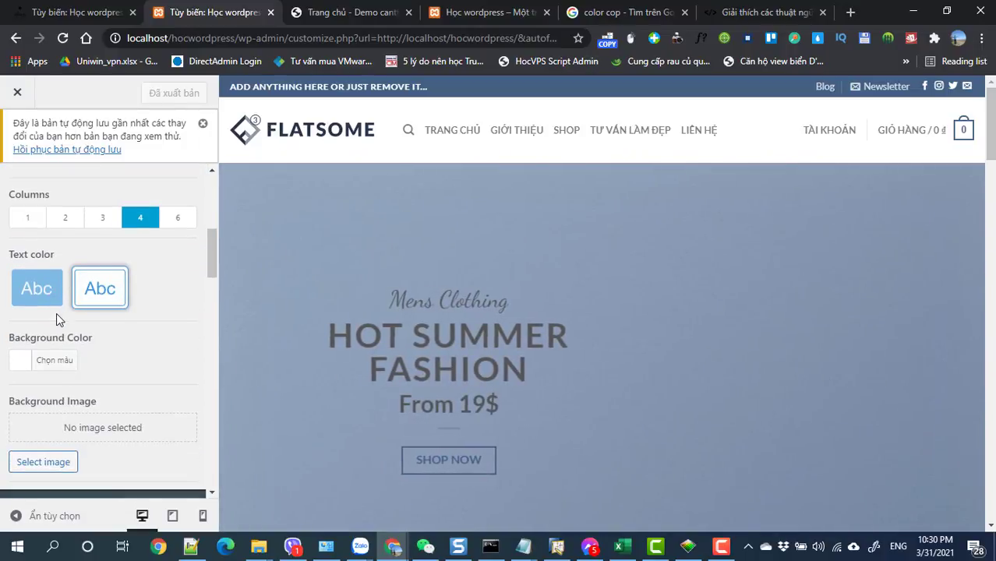
scroll(56, 312, down, 1)
scroll(946, 311, down, 15)
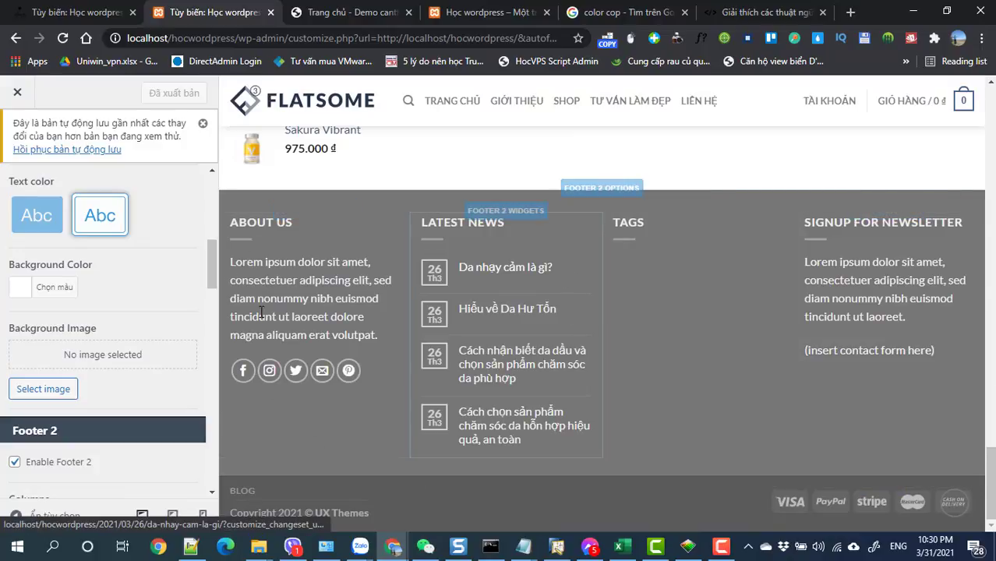
scroll(23, 191, up, 5)
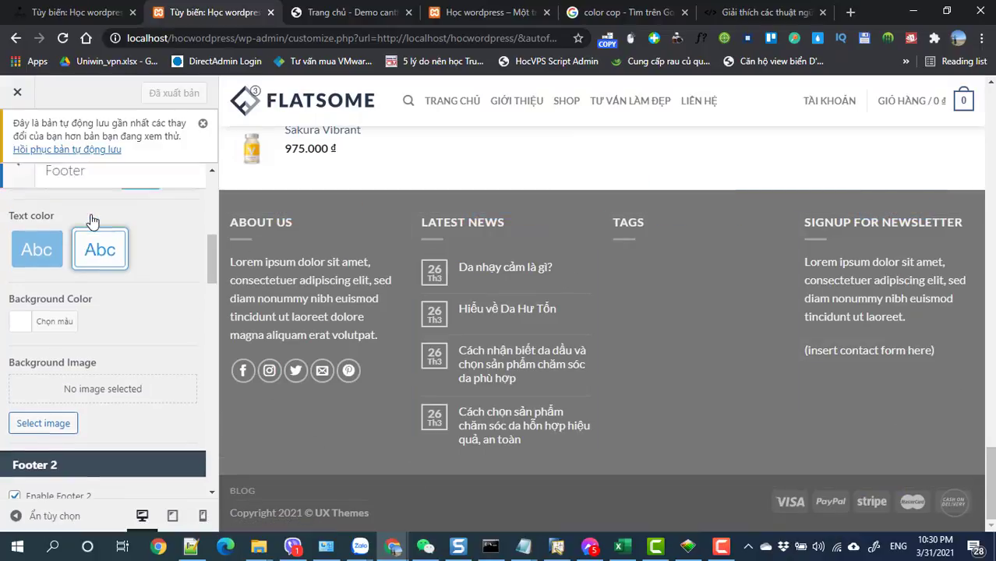
click(21, 193)
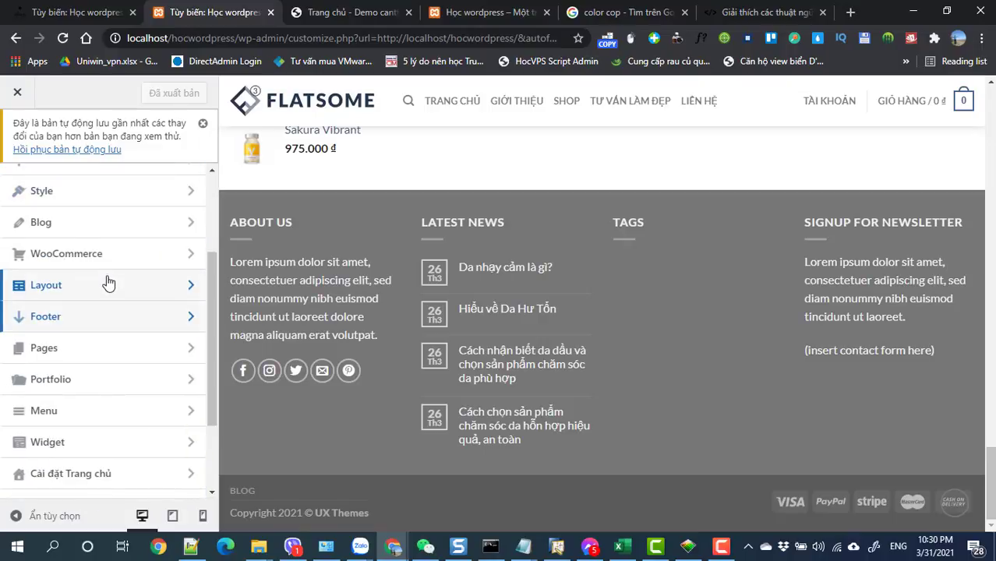
Look through the Portfolio settings for the single page layout and title, and return to the section list
click(76, 387)
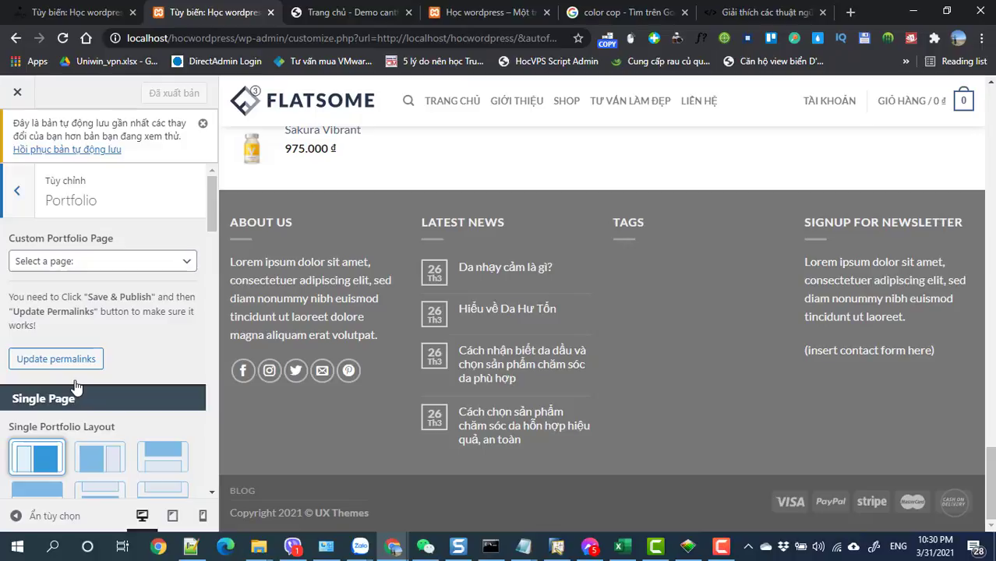
scroll(77, 387, down, 7)
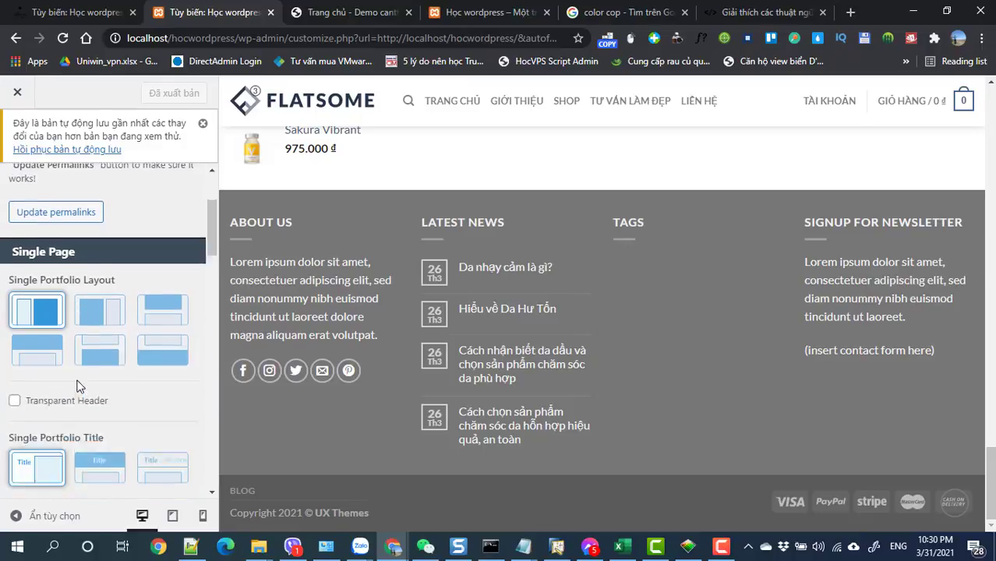
scroll(78, 387, up, 6)
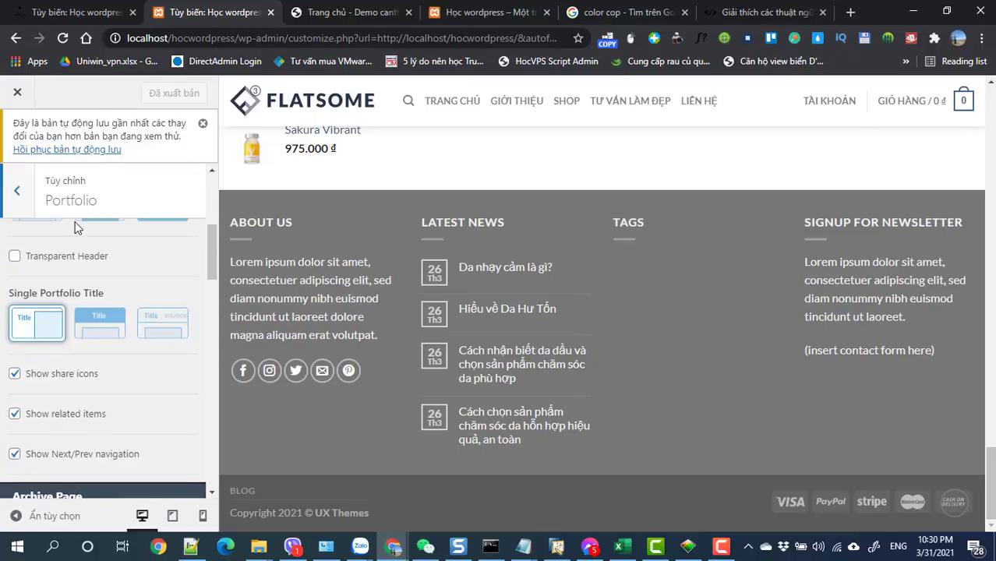
click(18, 195)
Review the Share settings for icon style and enabled share icons, and return to the section list
scroll(35, 262, down, 2)
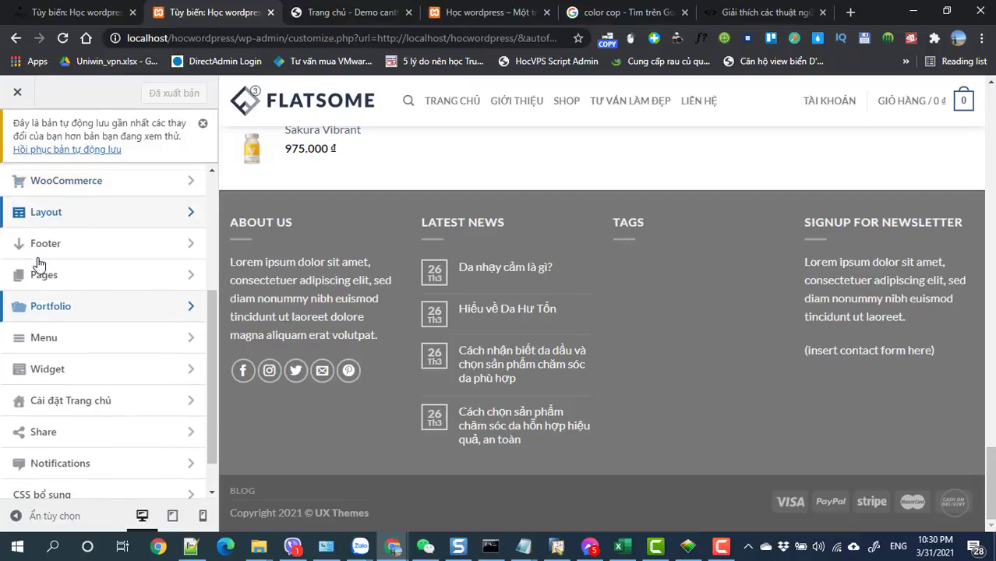
click(59, 433)
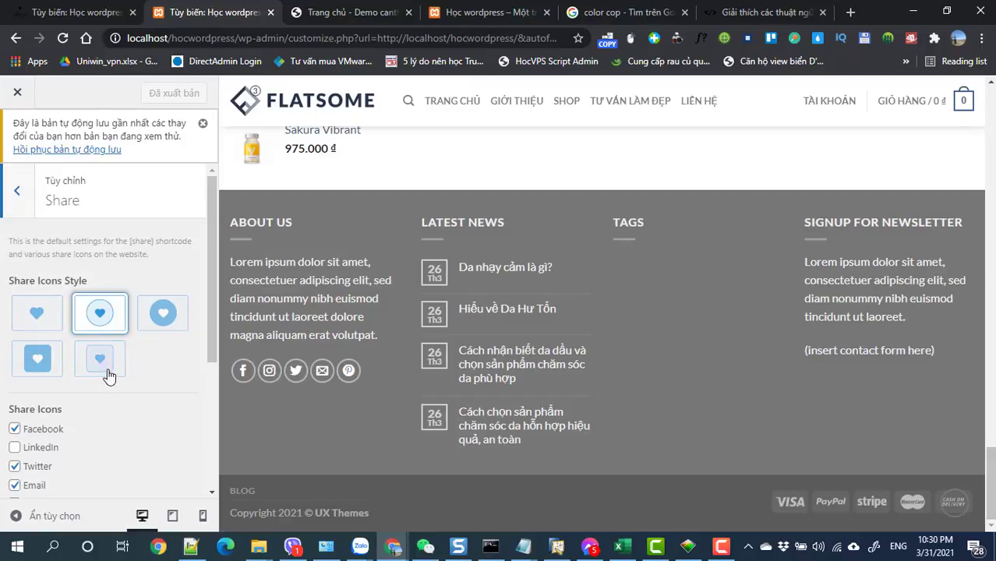
scroll(101, 399, down, 2)
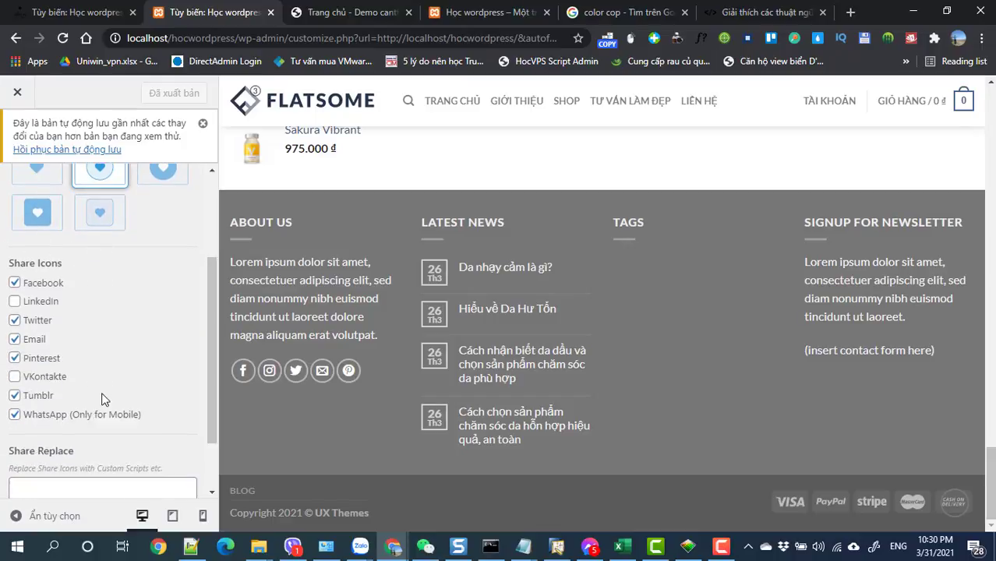
scroll(103, 398, up, 1)
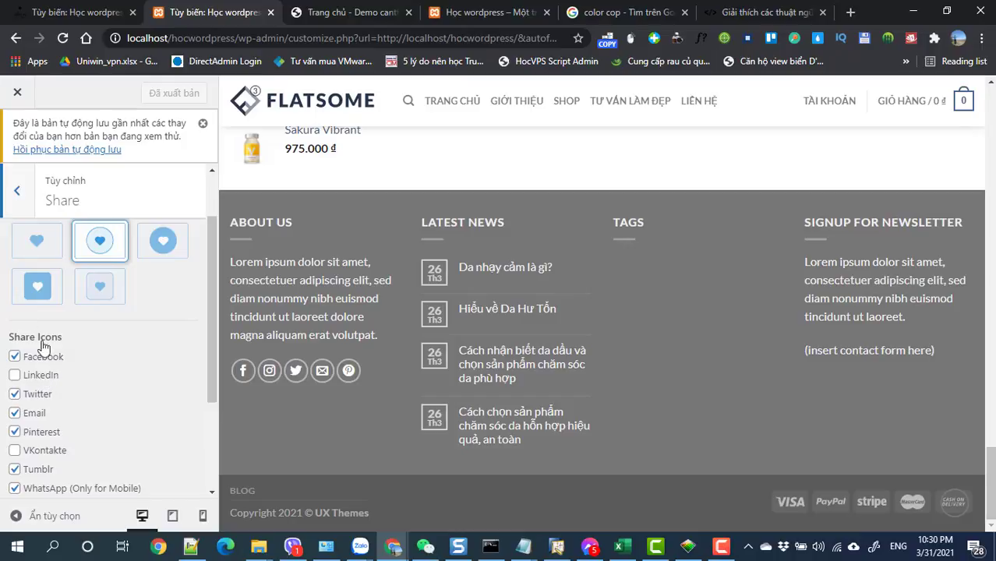
click(14, 206)
Review the homepage settings (Cài đặt Trang chủ), including the page choices for the static homepage
scroll(54, 314, down, 2)
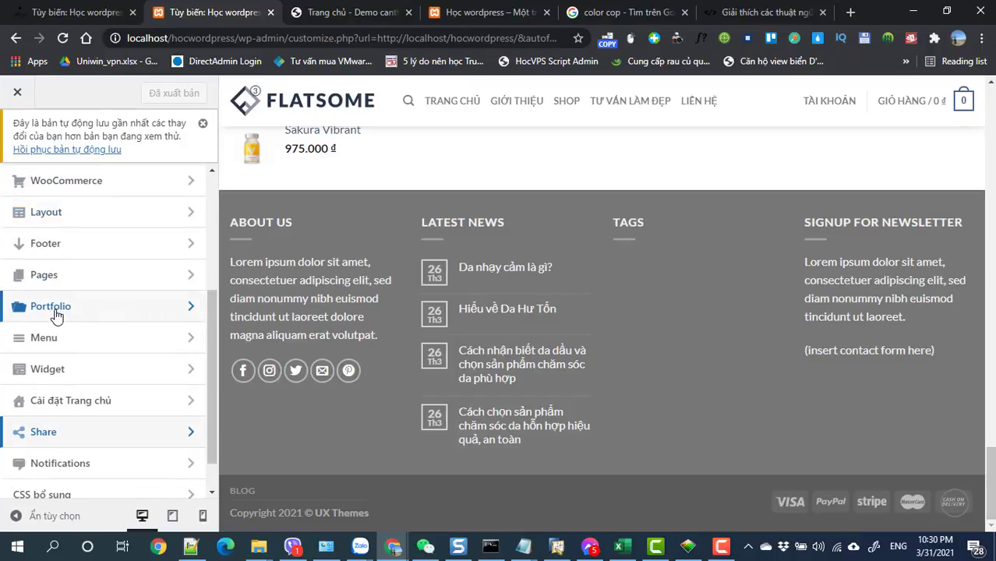
scroll(55, 315, down, 1)
click(63, 359)
scroll(62, 352, down, 1)
click(111, 371)
click(111, 374)
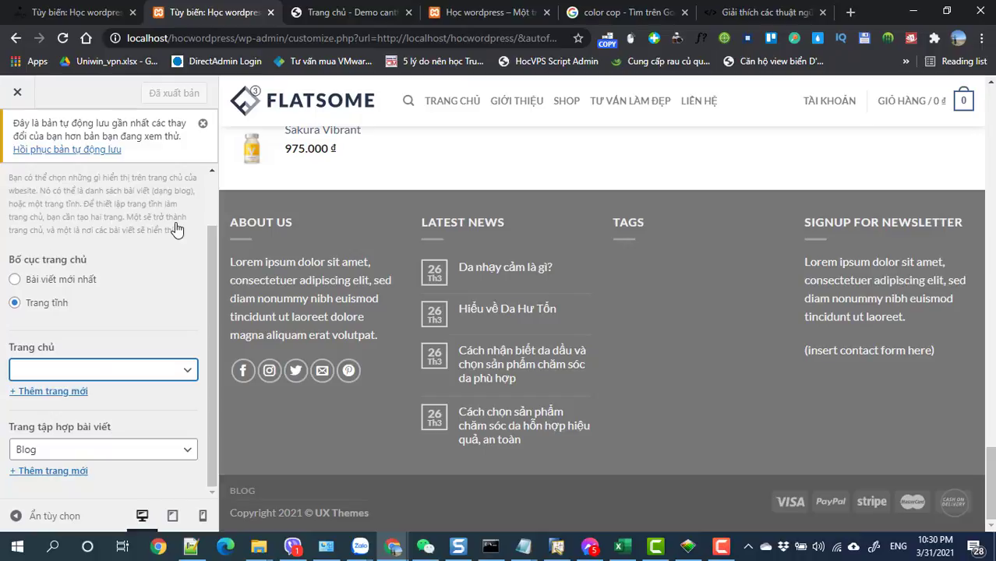
scroll(146, 200, up, 1)
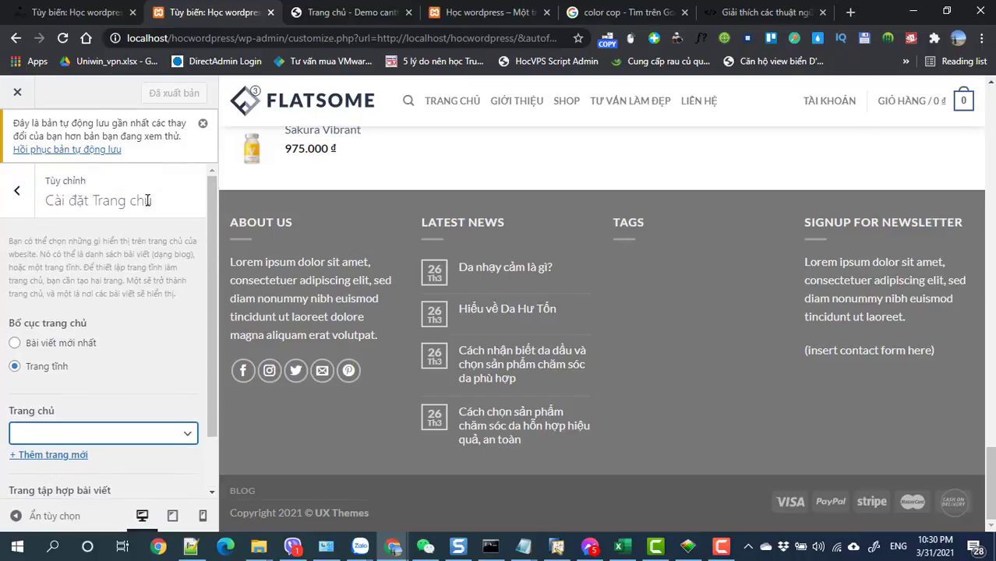
Leave the homepage settings, look over the additional CSS editor (CSS bổ sung), and return to the section list
click(16, 190)
scroll(15, 273, down, 3)
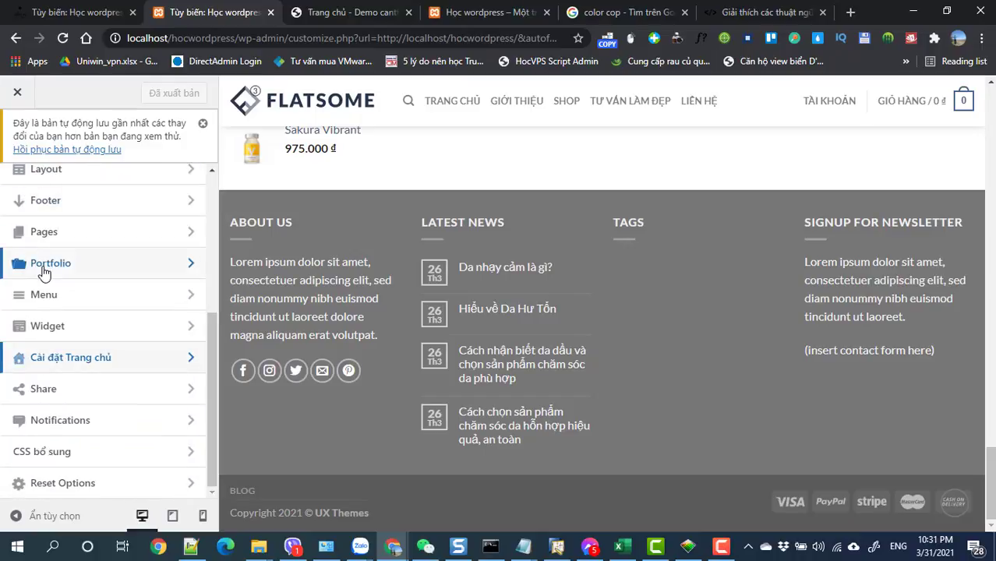
click(65, 452)
scroll(81, 424, down, 4)
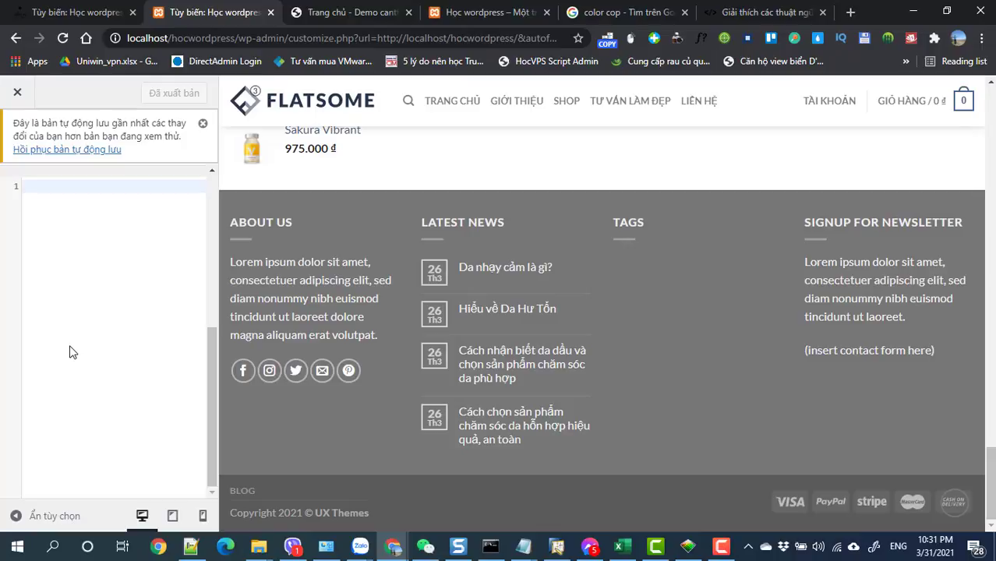
scroll(69, 353, up, 5)
click(19, 196)
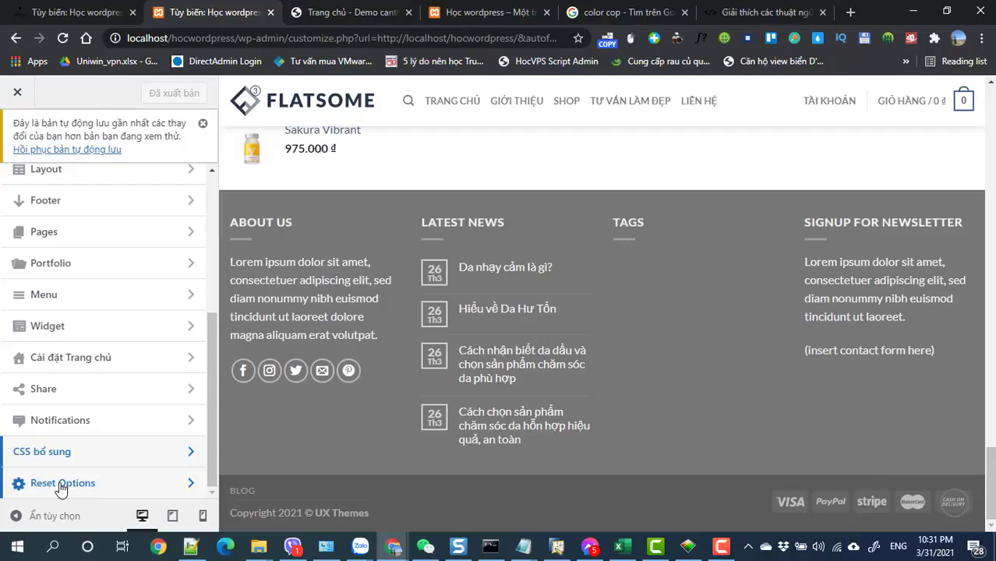
Review the Notifications settings for the cookie notice, custom cookie text and privacy policy page, and return to the section list
click(54, 421)
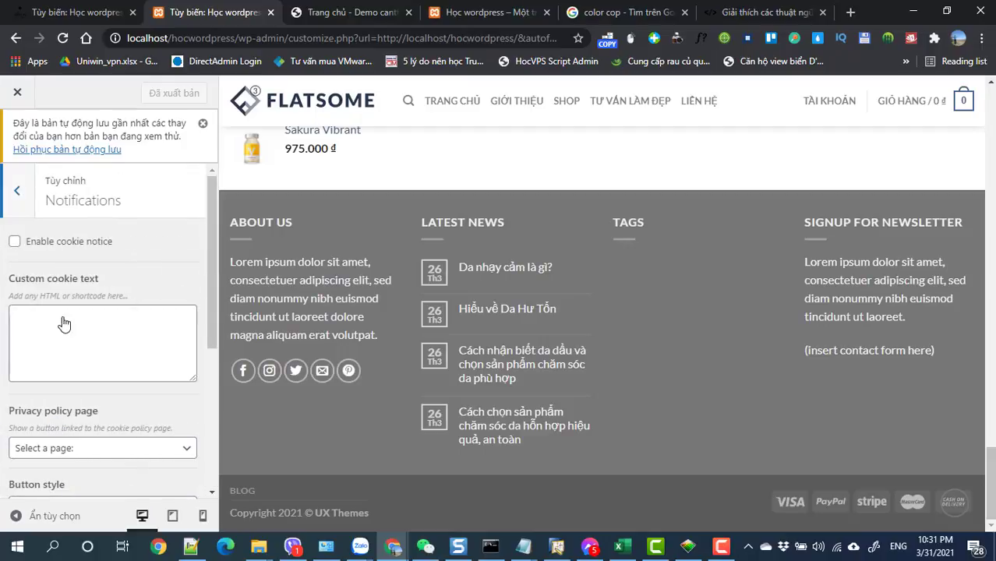
click(87, 332)
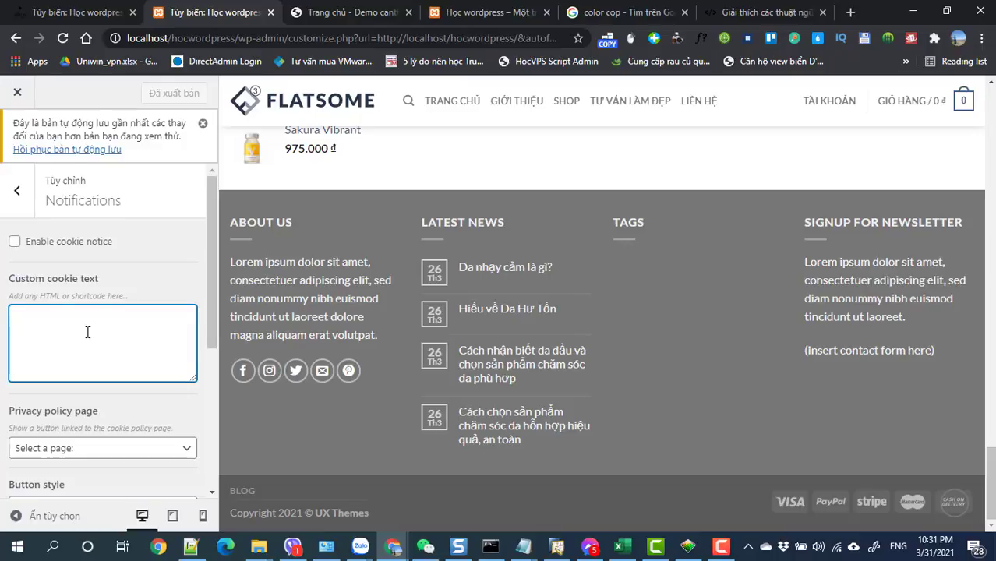
scroll(87, 332, down, 2)
scroll(55, 281, up, 2)
click(18, 193)
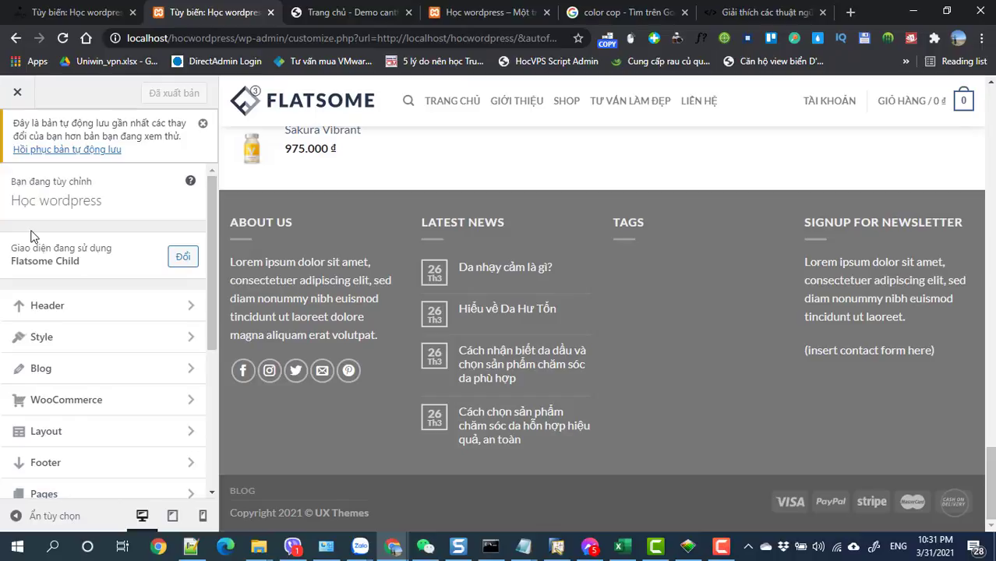
Examine the Widget section's footer areas alongside the Footer 1 and Footer 2 widgets in the page preview, and return to the section list
scroll(51, 296, down, 4)
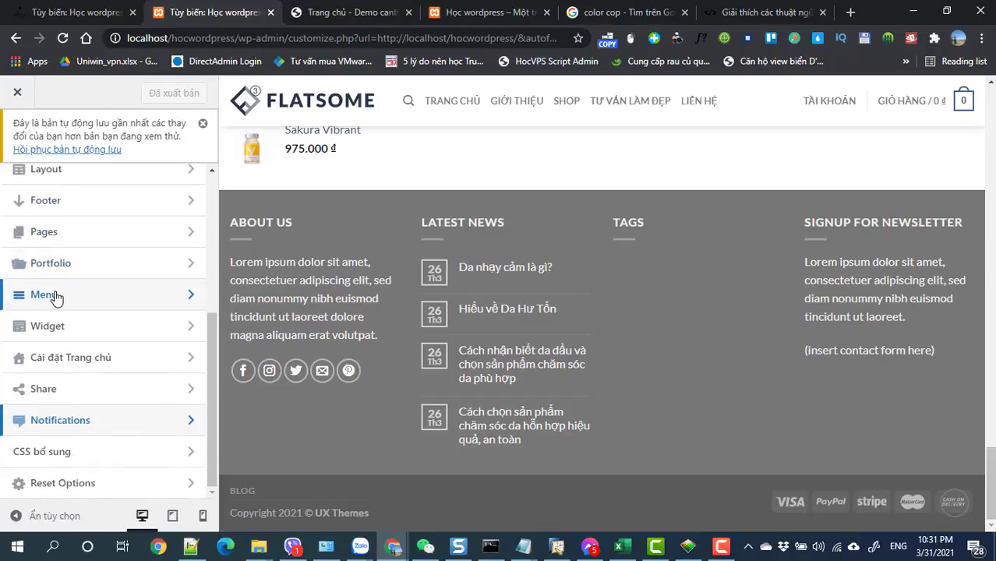
click(34, 331)
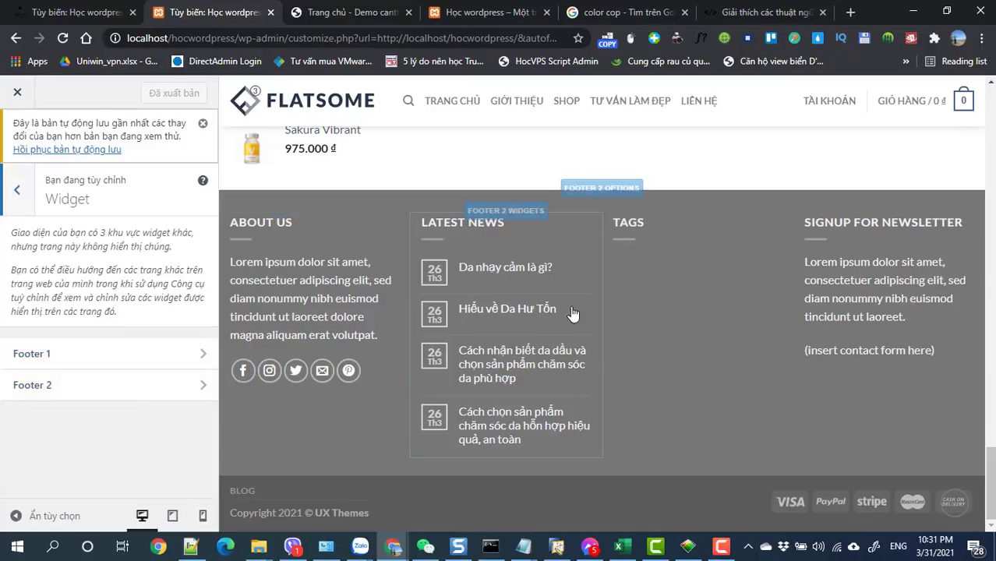
scroll(668, 313, up, 3)
scroll(659, 313, up, 3)
scroll(584, 312, down, 1)
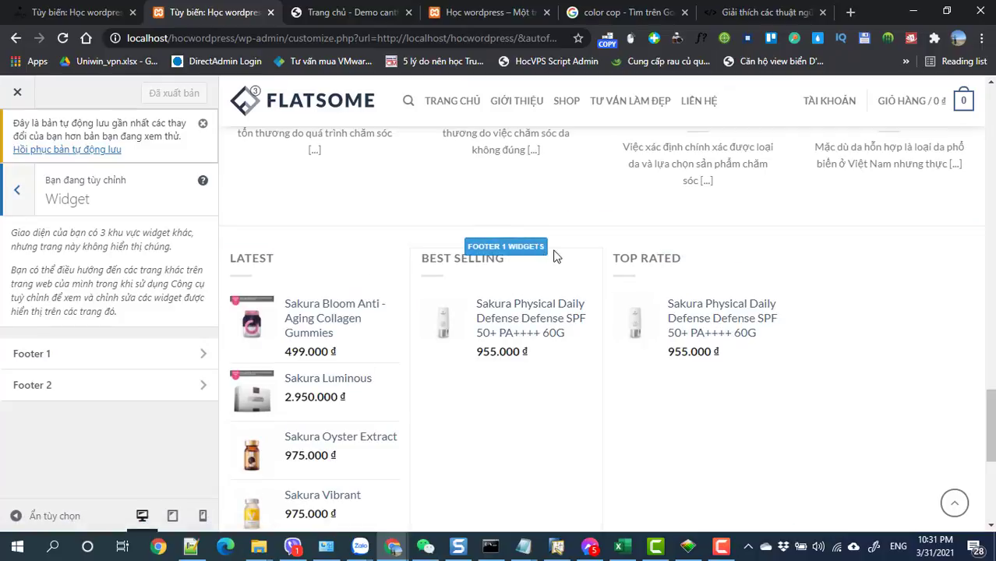
scroll(542, 339, down, 2)
scroll(541, 339, down, 1)
click(19, 201)
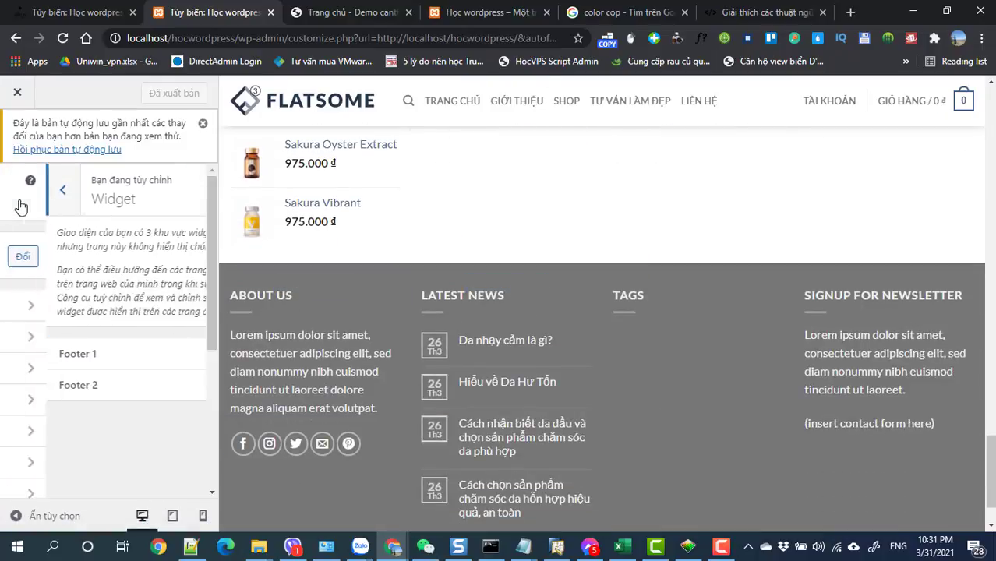
scroll(20, 205, up, 3)
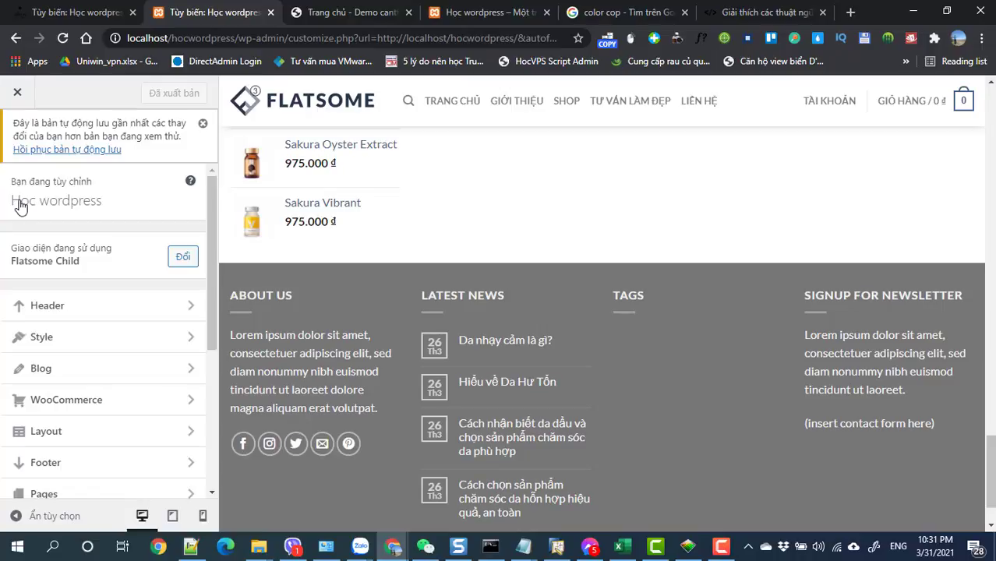
Open the Header section and highlight the Header Builder title above the header layout
click(59, 308)
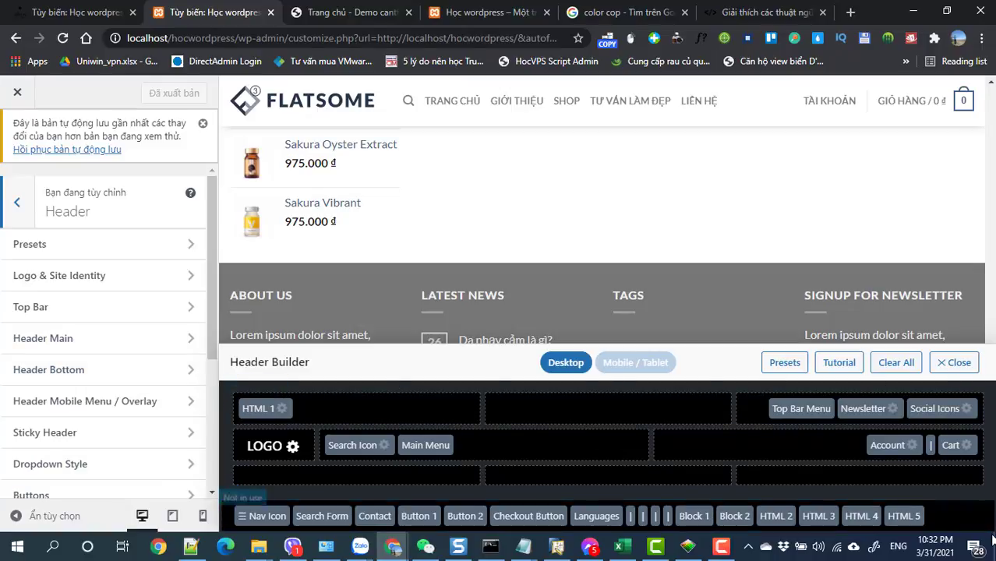
drag(310, 361, 231, 363)
click(231, 363)
drag(310, 362, 239, 363)
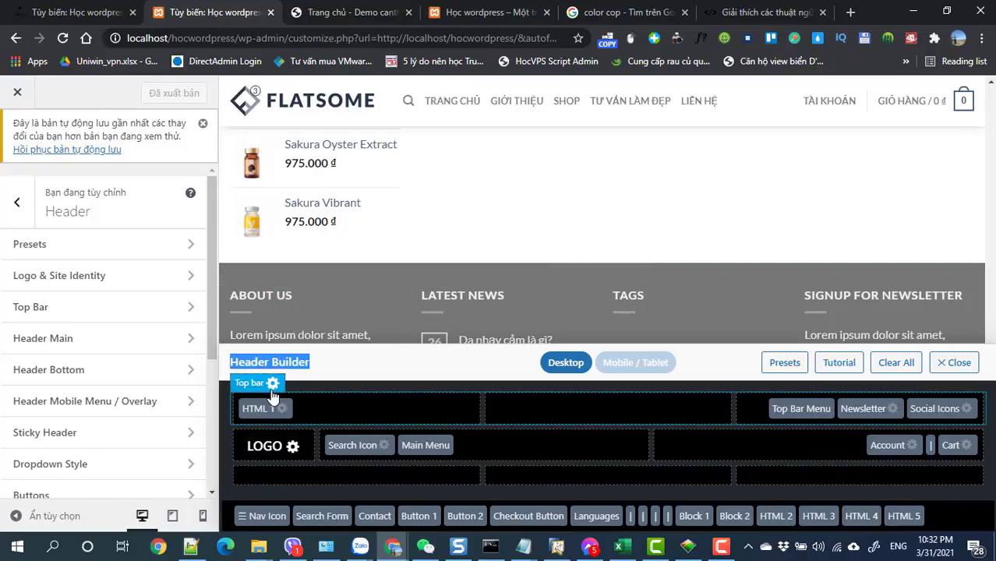
Review the Logo & Site Identity and Top Bar settings from the Header Builder, and return to the Header section
click(292, 446)
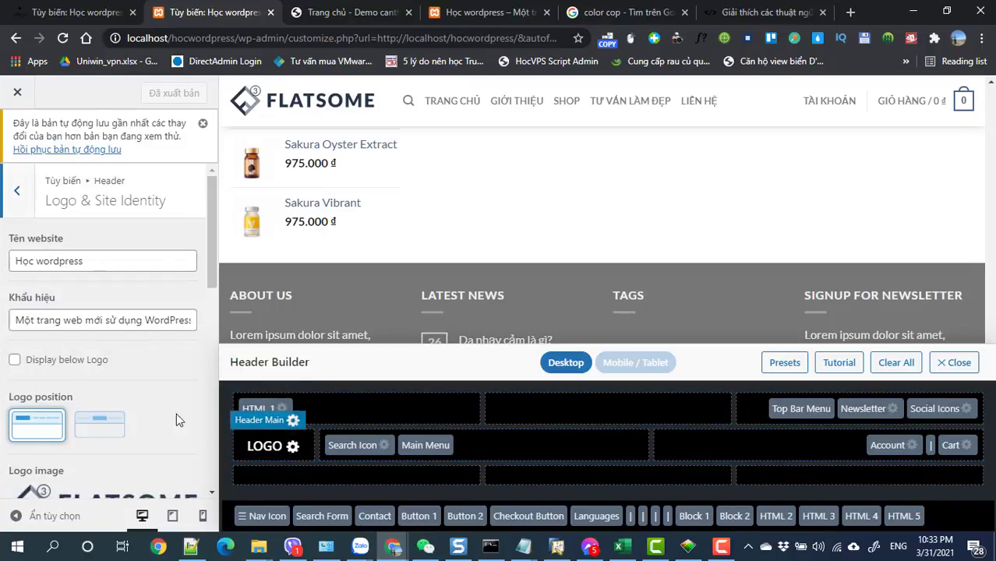
scroll(183, 415, down, 3)
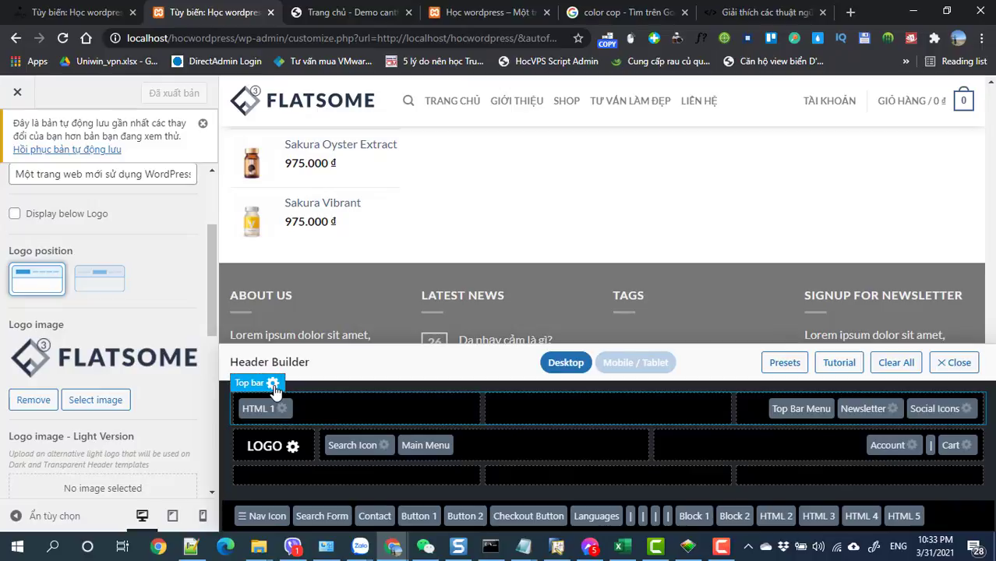
click(274, 384)
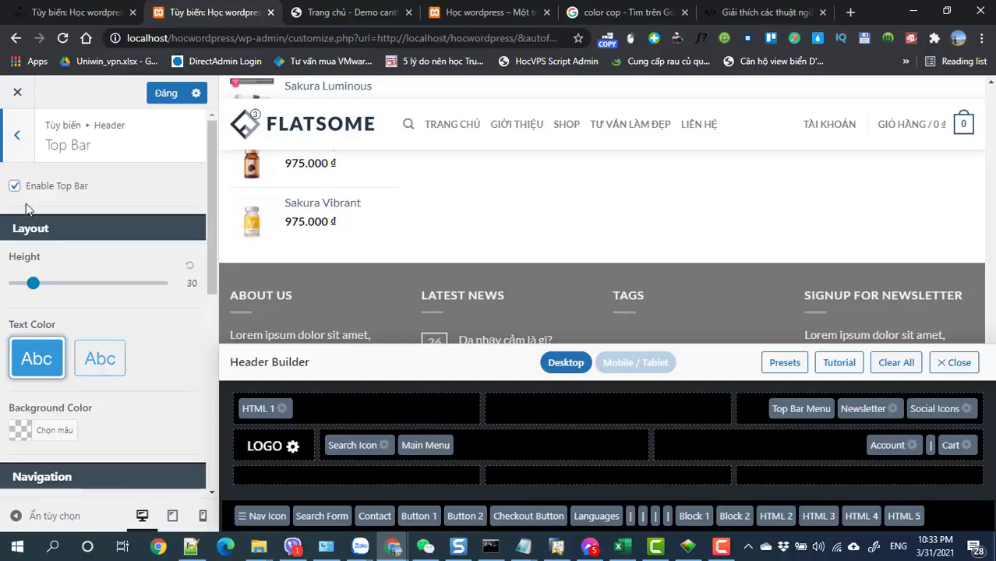
click(16, 135)
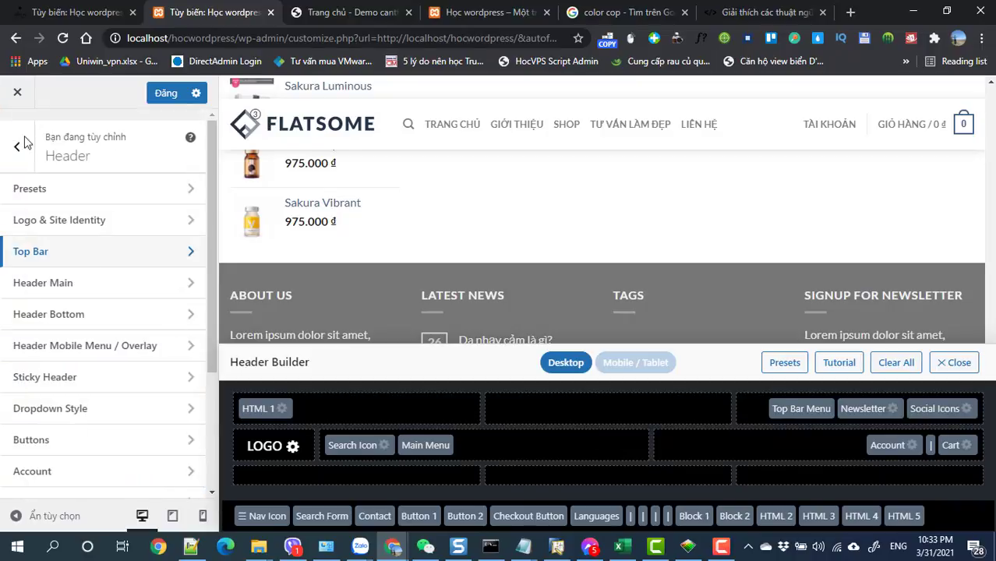
Open the Header Main settings and compare the light and dark text color options in the preview, ending on dark text
click(295, 434)
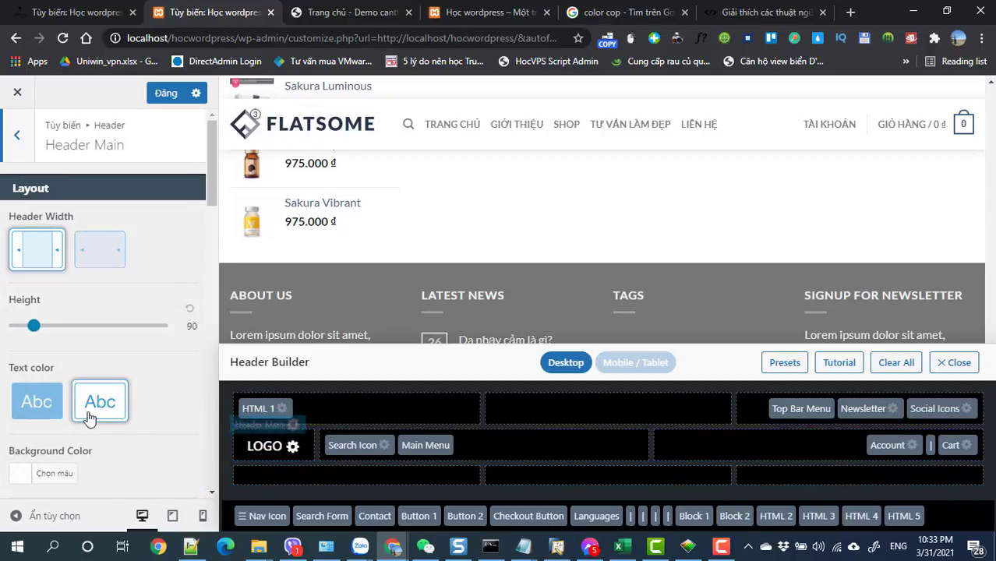
click(29, 407)
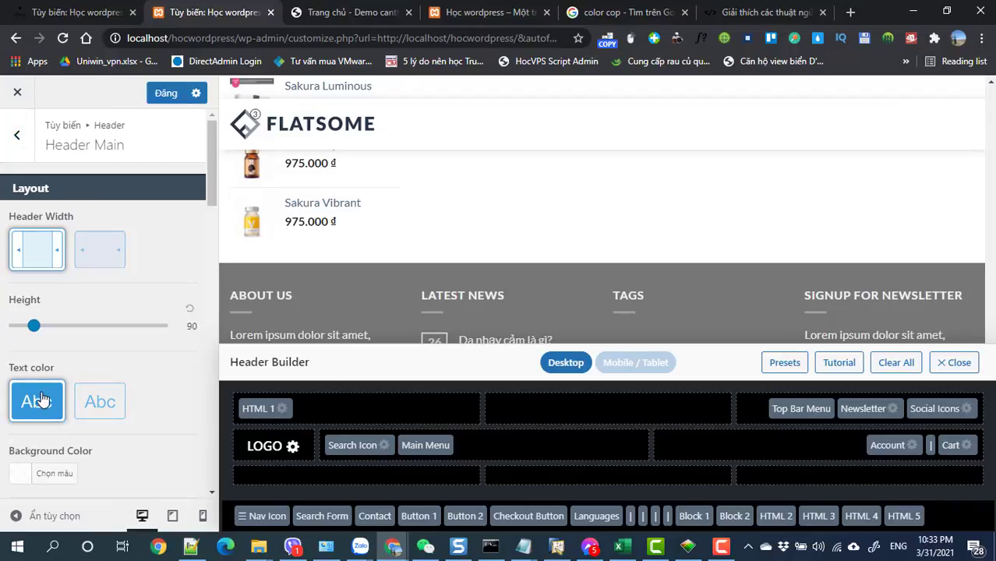
click(100, 401)
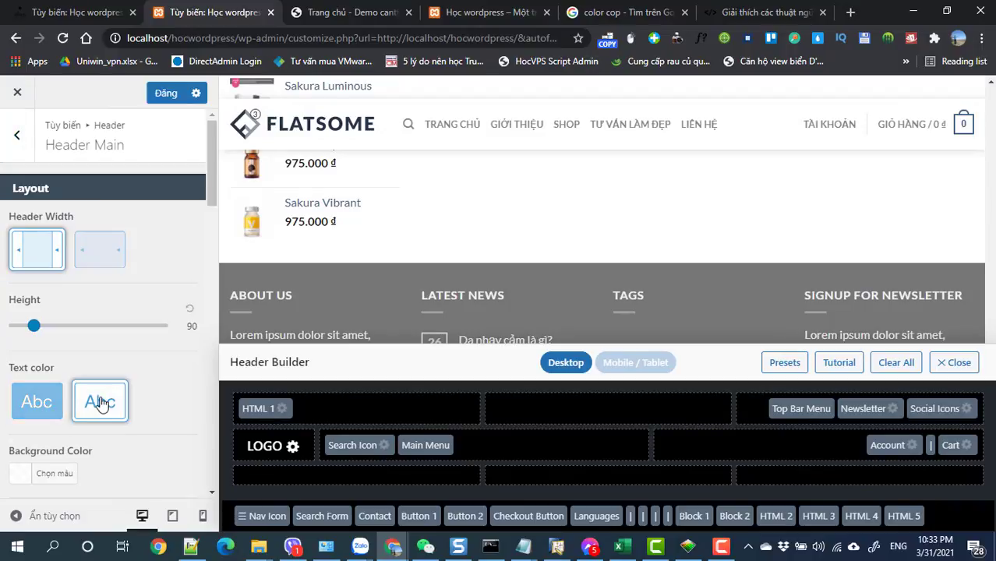
click(37, 401)
click(109, 405)
Examine the Header Main options for background, navigation style and size, nav and icon colors, and the transparent header
scroll(100, 456, down, 5)
scroll(99, 458, down, 6)
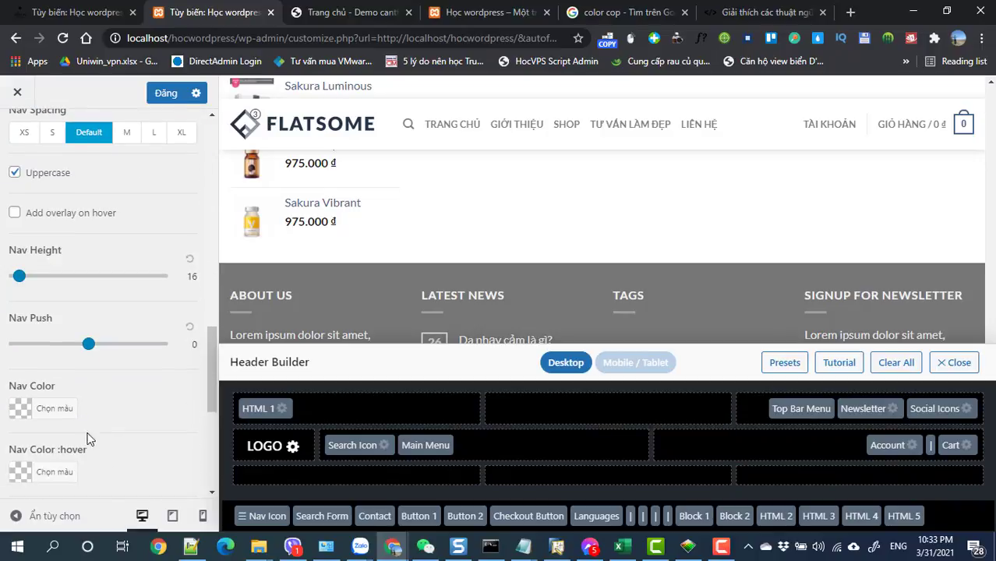
scroll(73, 427, down, 3)
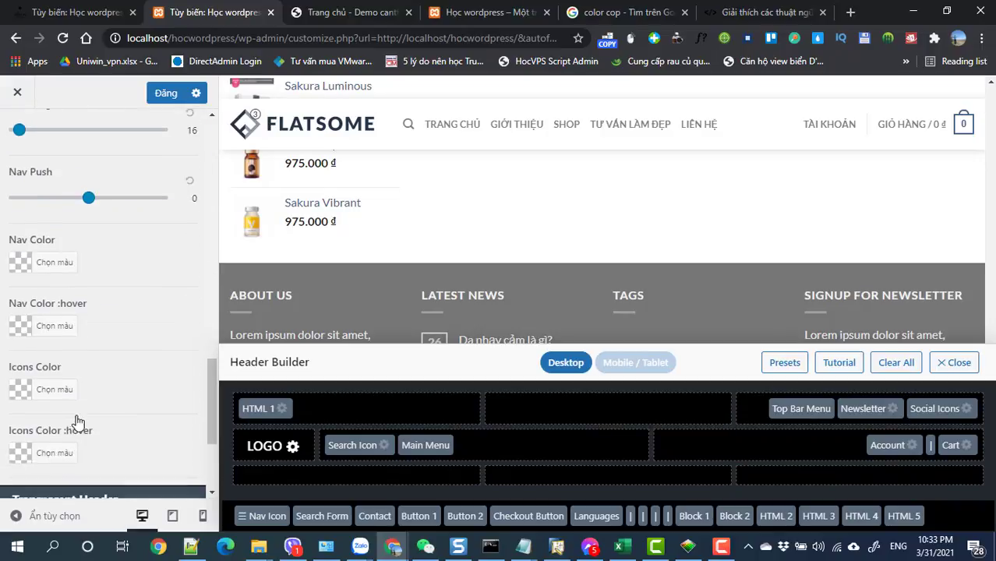
scroll(88, 366, down, 5)
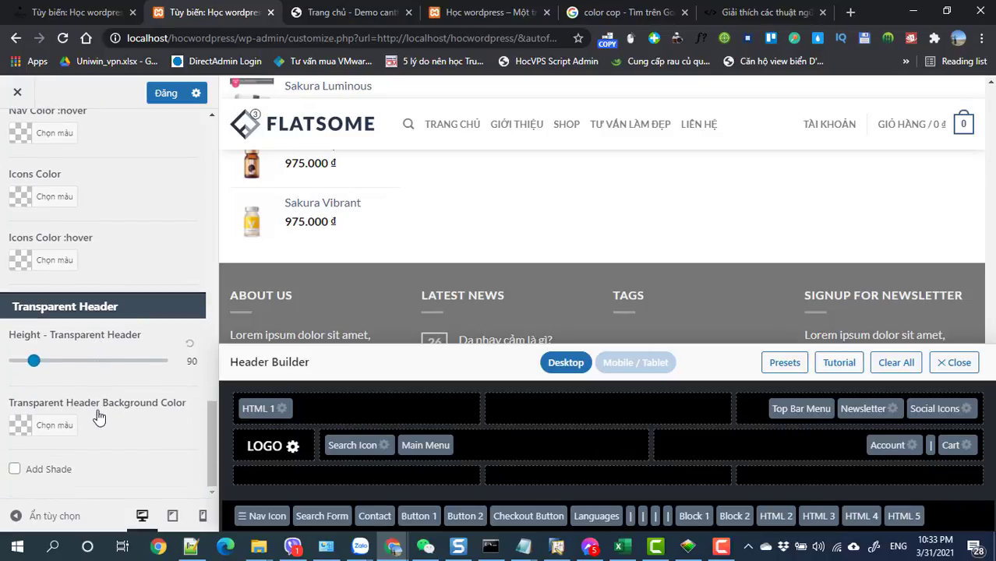
scroll(99, 419, up, 10)
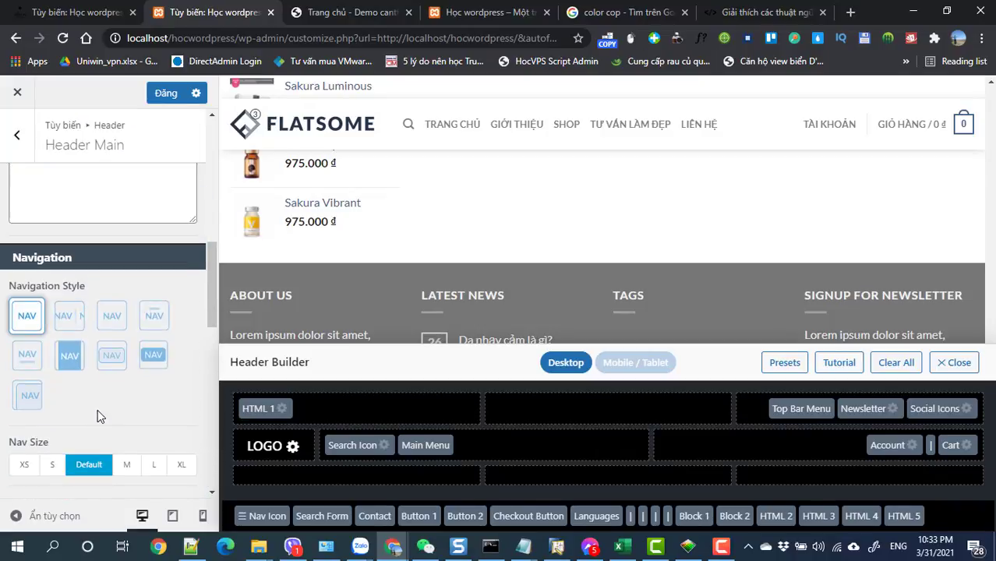
scroll(97, 417, up, 3)
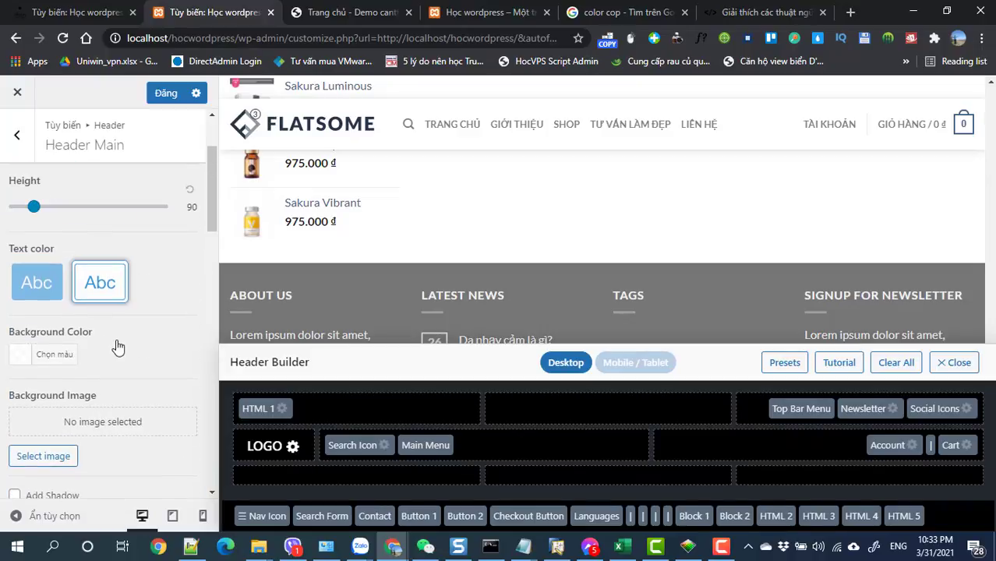
scroll(77, 377, down, 5)
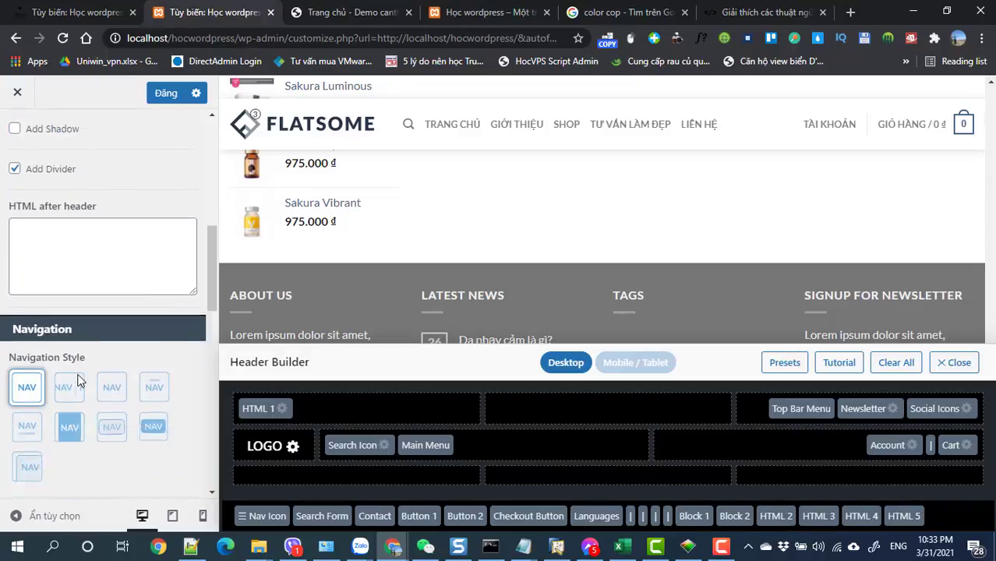
scroll(78, 380, down, 4)
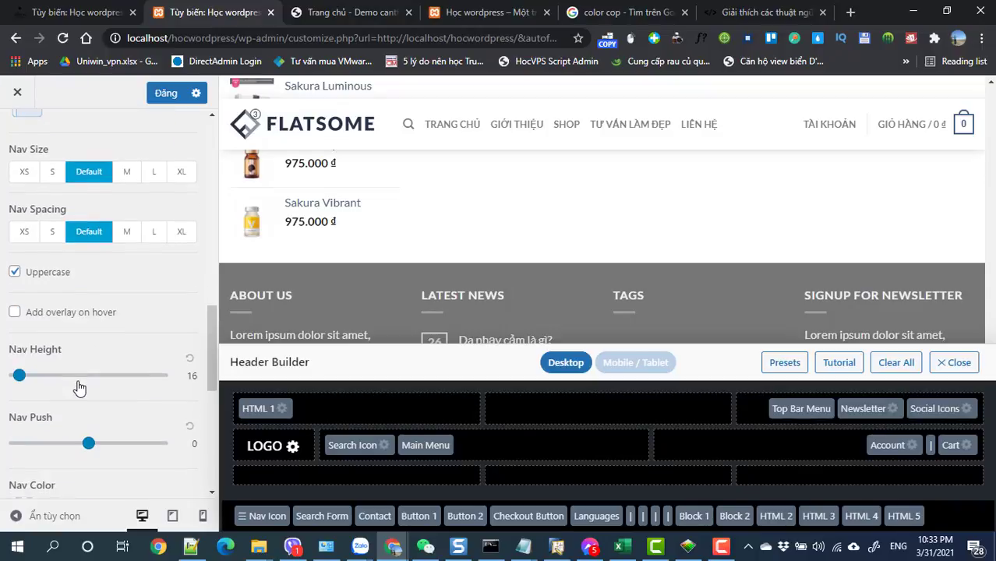
scroll(78, 387, down, 3)
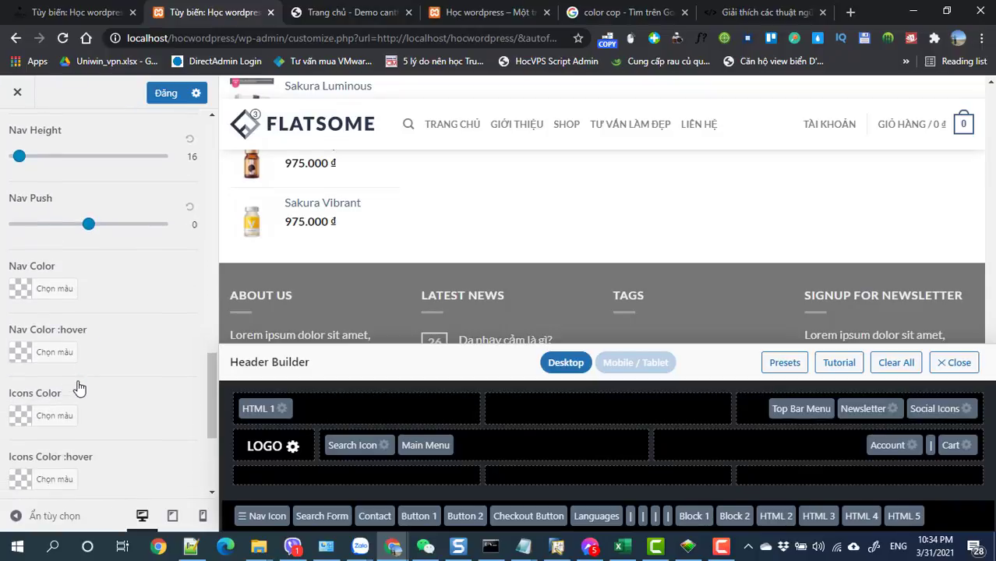
Set the Header Main height to 87
scroll(78, 384, up, 3)
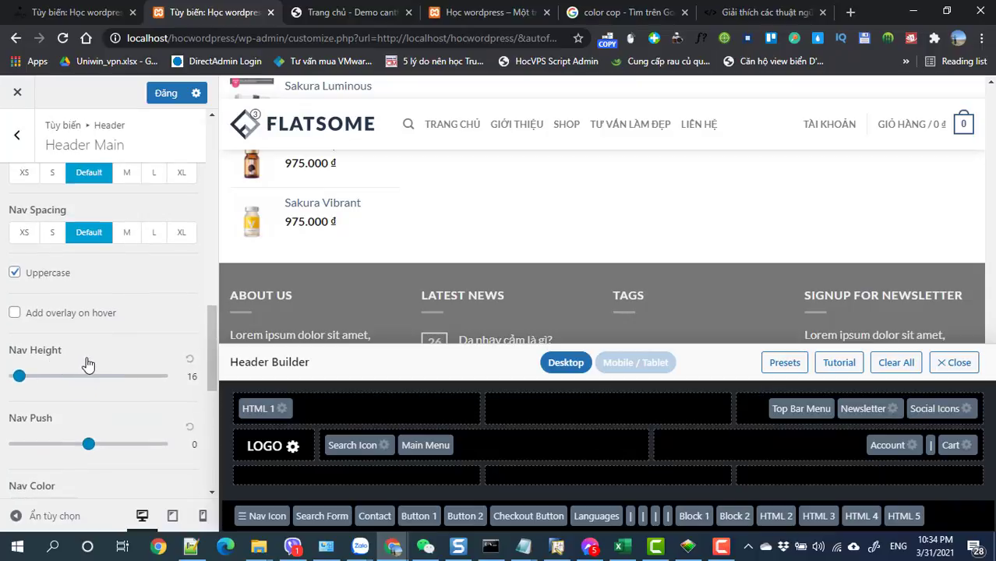
scroll(160, 418, up, 5)
scroll(160, 421, up, 3)
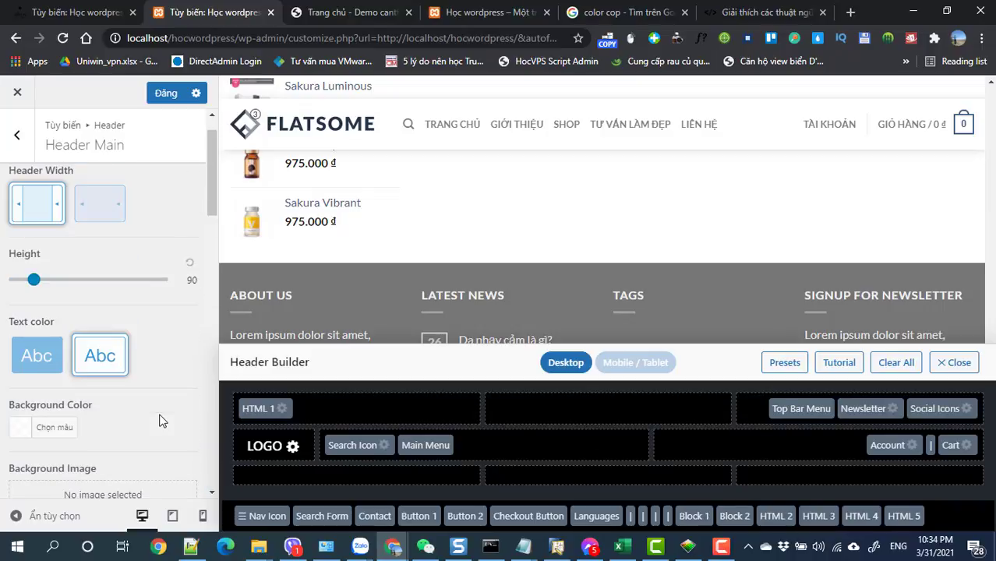
mouse_move(35, 286)
mouse_down()
mouse_move(73, 295)
mouse_move(21, 283)
mouse_move(35, 293)
mouse_up()
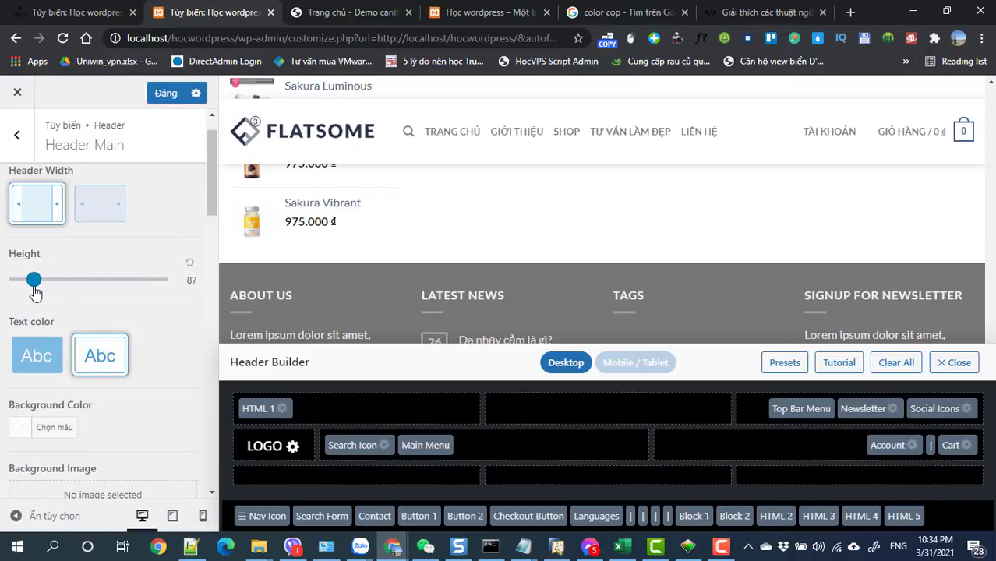
Examine the Header Main options for background image, shadow, divider, navigation style, nav size and nav spacing
scroll(64, 319, down, 4)
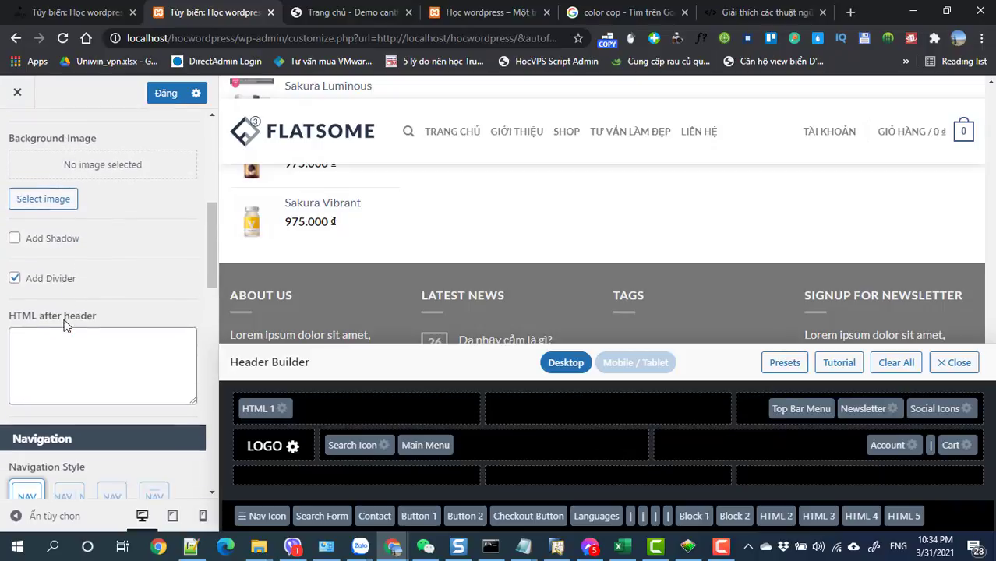
scroll(65, 326, down, 5)
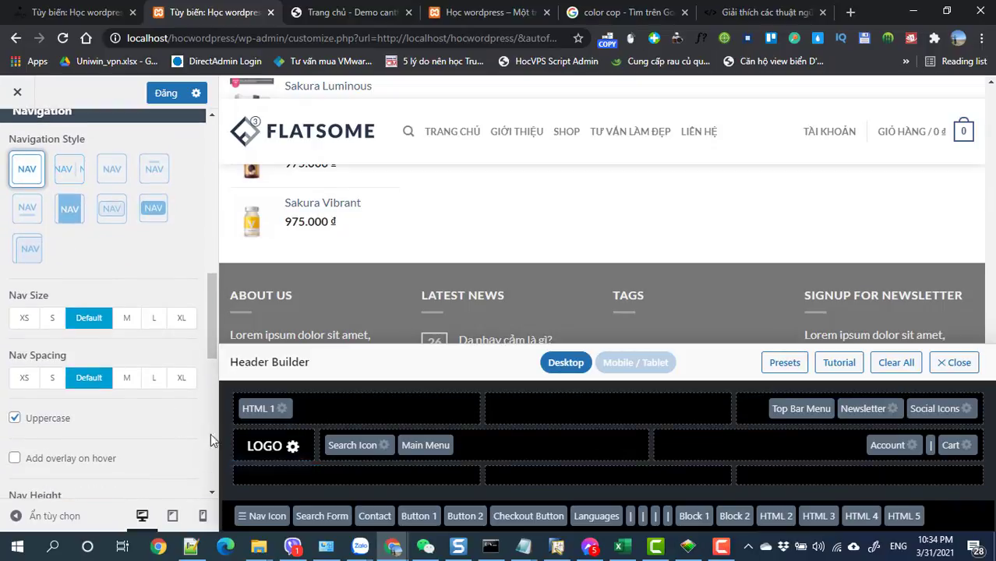
scroll(100, 398, up, 2)
scroll(97, 399, up, 2)
scroll(96, 402, down, 3)
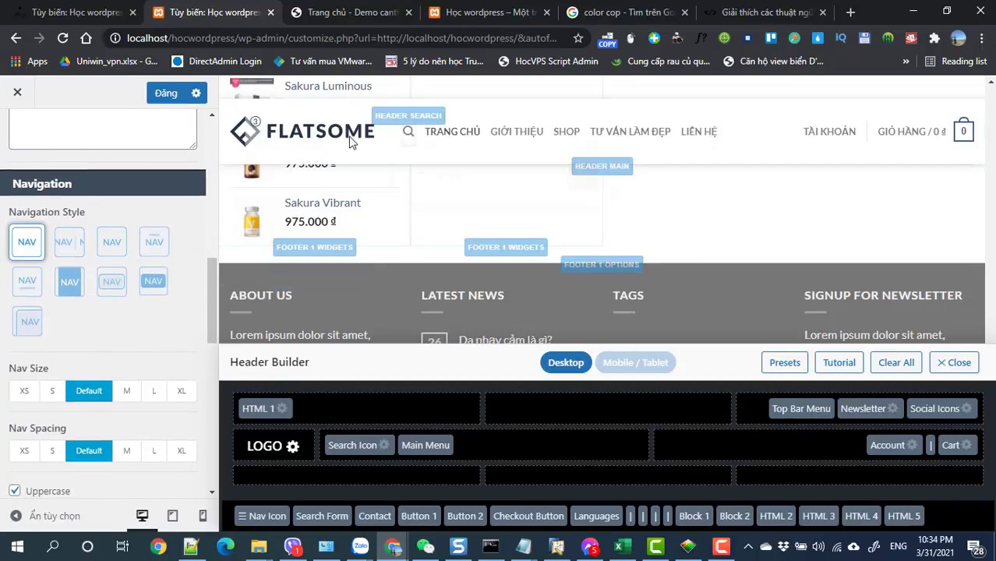
scroll(58, 362, down, 2)
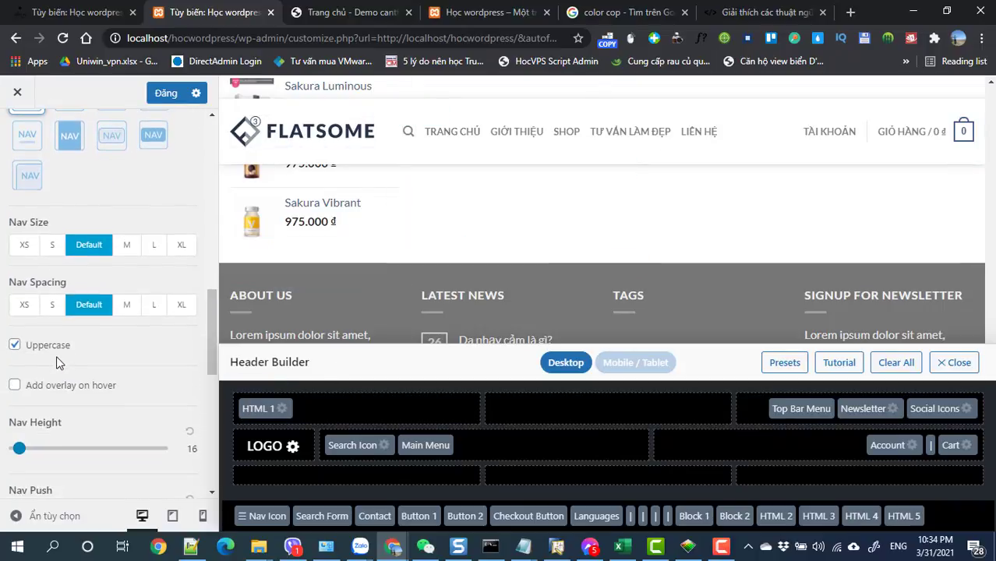
Set the Header Main height to 232 and its Nav Height to 113
scroll(61, 364, down, 3)
mouse_move(20, 302)
mouse_down()
mouse_move(49, 309)
mouse_move(31, 310)
mouse_up()
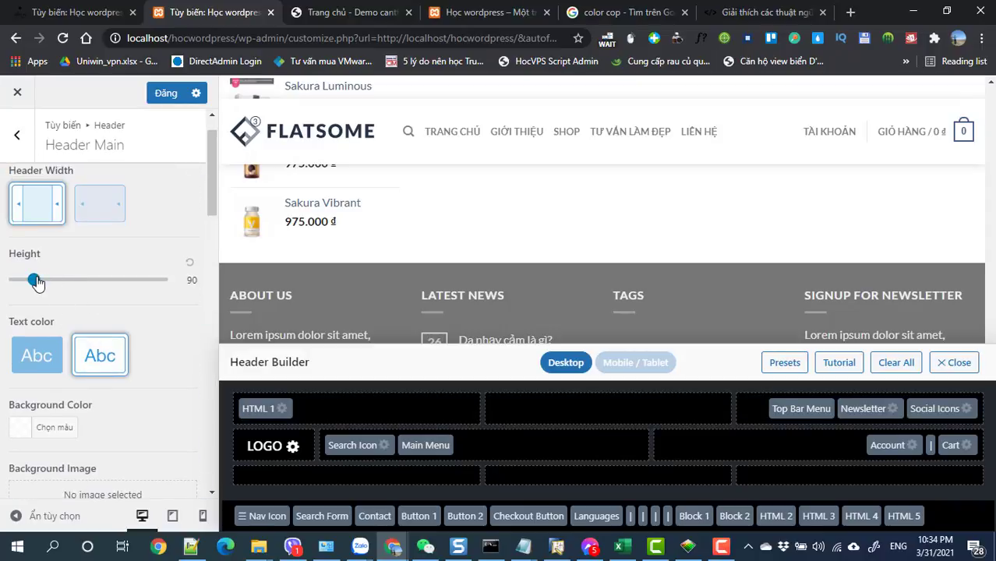
drag(34, 281, 78, 281)
scroll(60, 398, down, 10)
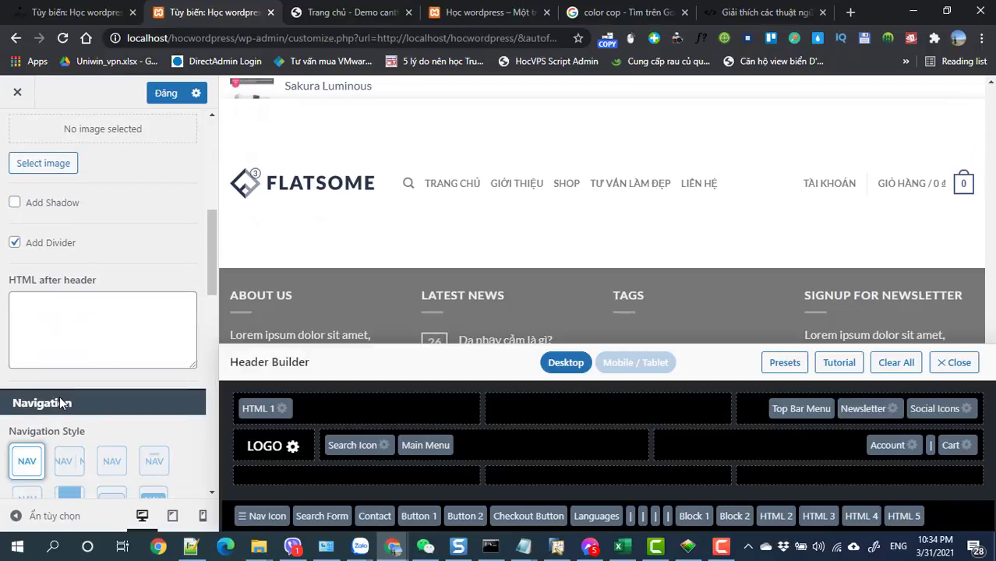
mouse_move(33, 376)
mouse_down()
mouse_move(61, 376)
mouse_move(48, 375)
mouse_up()
scroll(111, 383, down, 6)
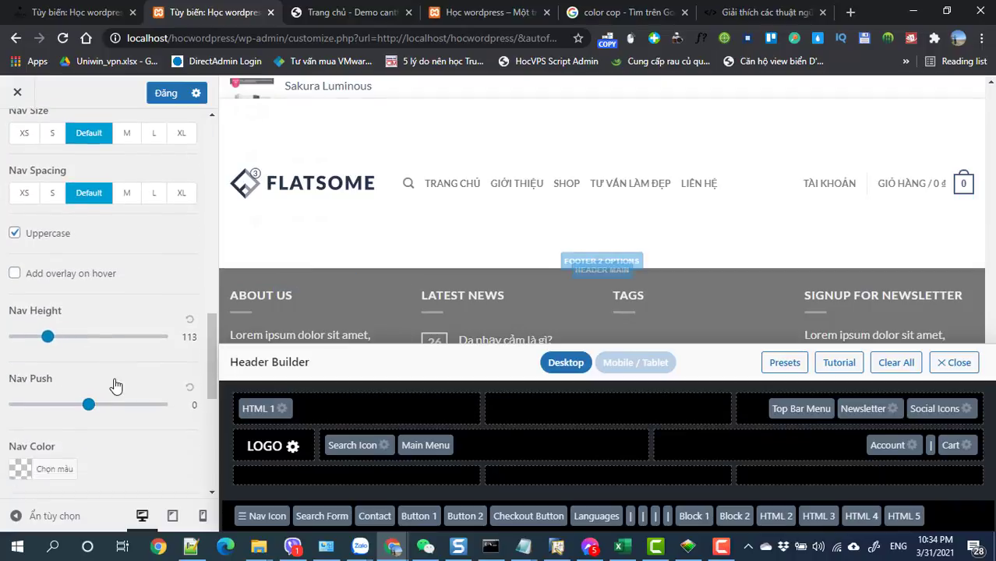
scroll(114, 384, up, 8)
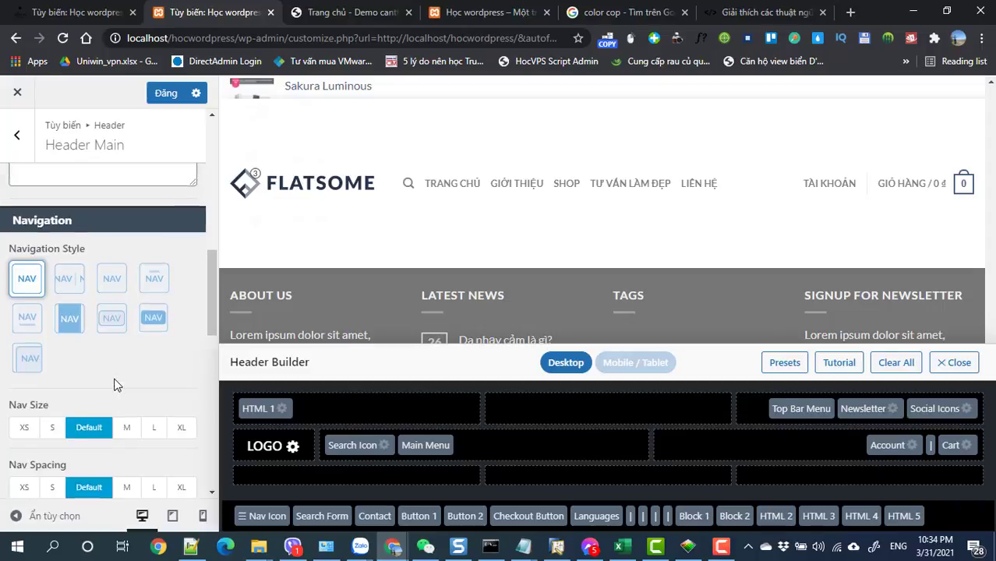
scroll(113, 384, down, 1)
scroll(92, 351, down, 1)
scroll(91, 351, up, 3)
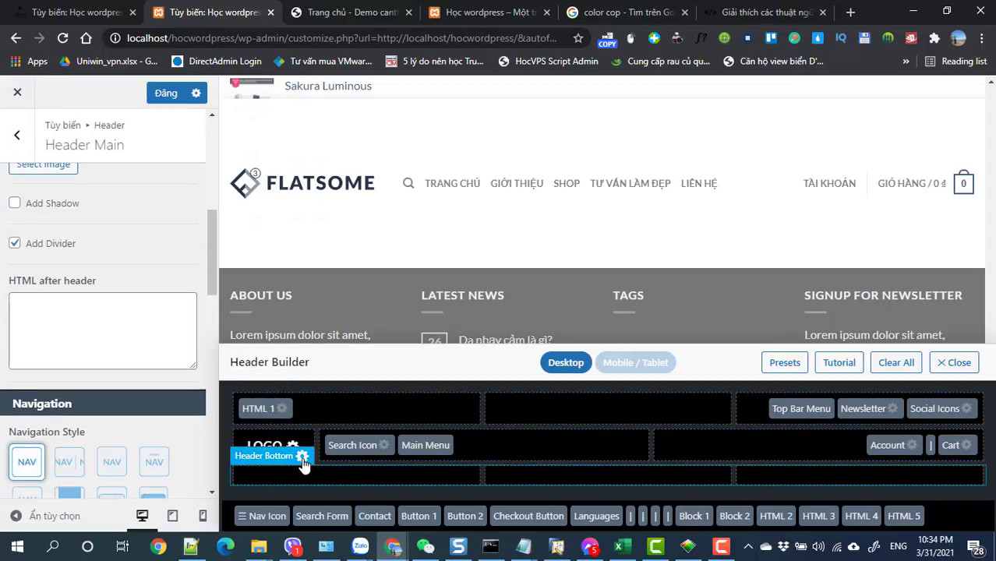
Examine the Header Bottom height, background, navigation and color options from the Header Builder, and open the Sticky Header settings
click(303, 461)
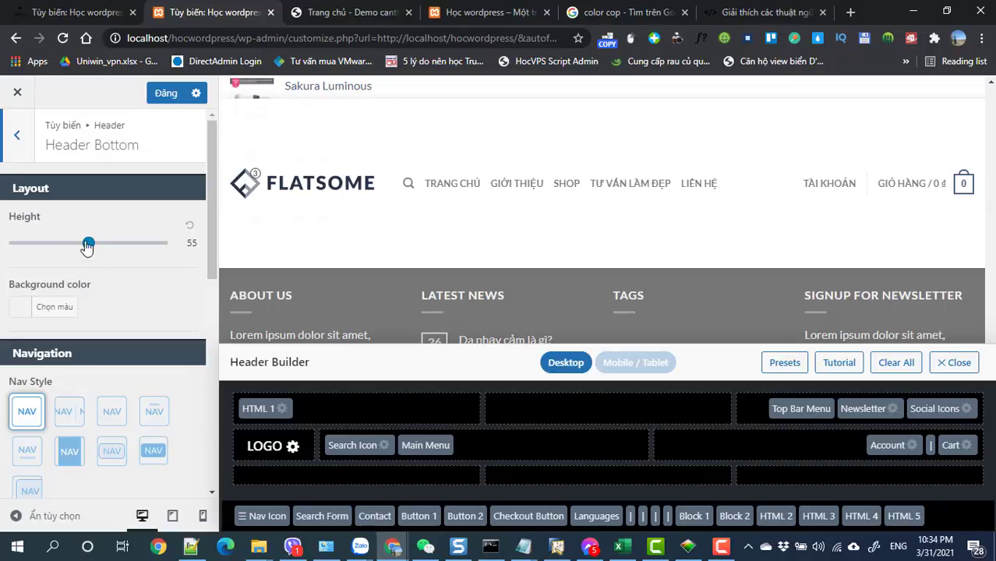
scroll(14, 245, down, 1)
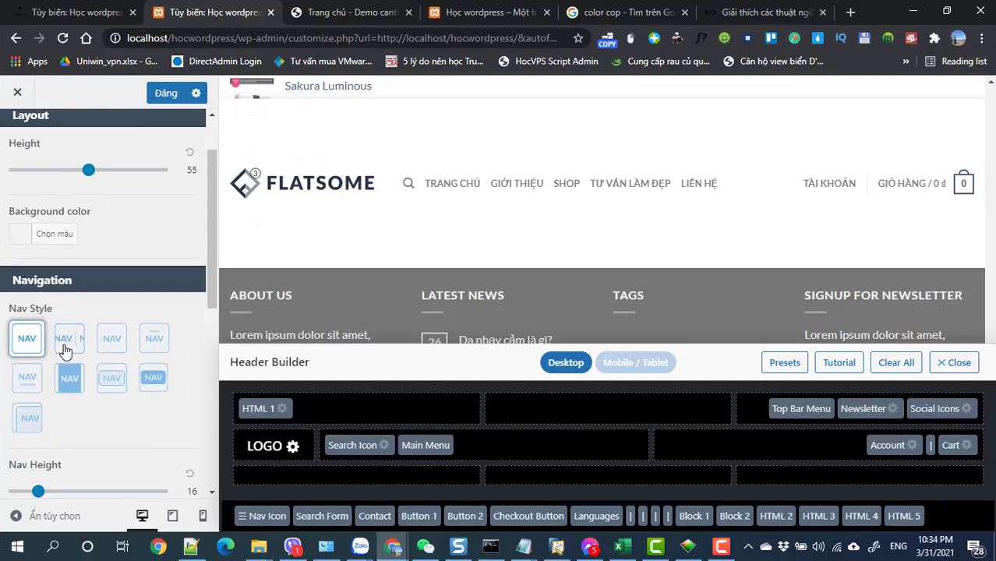
scroll(65, 349, down, 2)
scroll(89, 260, down, 2)
scroll(49, 364, down, 1)
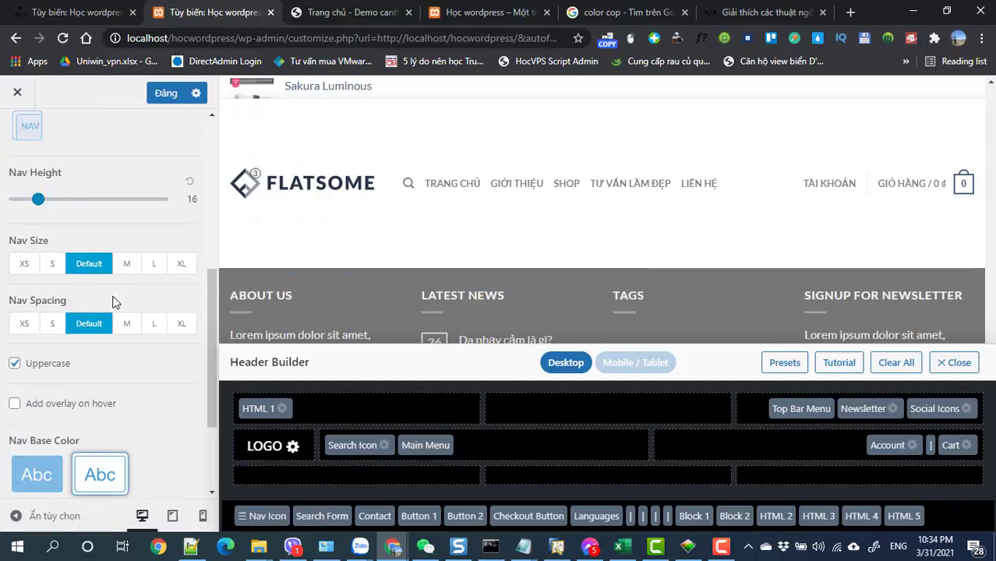
scroll(114, 313, down, 4)
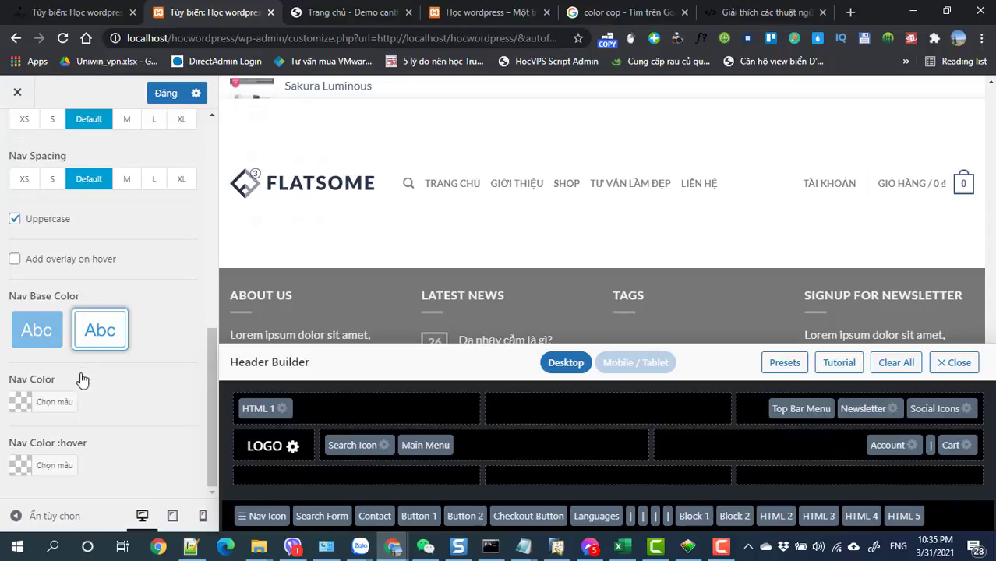
scroll(79, 371, up, 5)
click(22, 144)
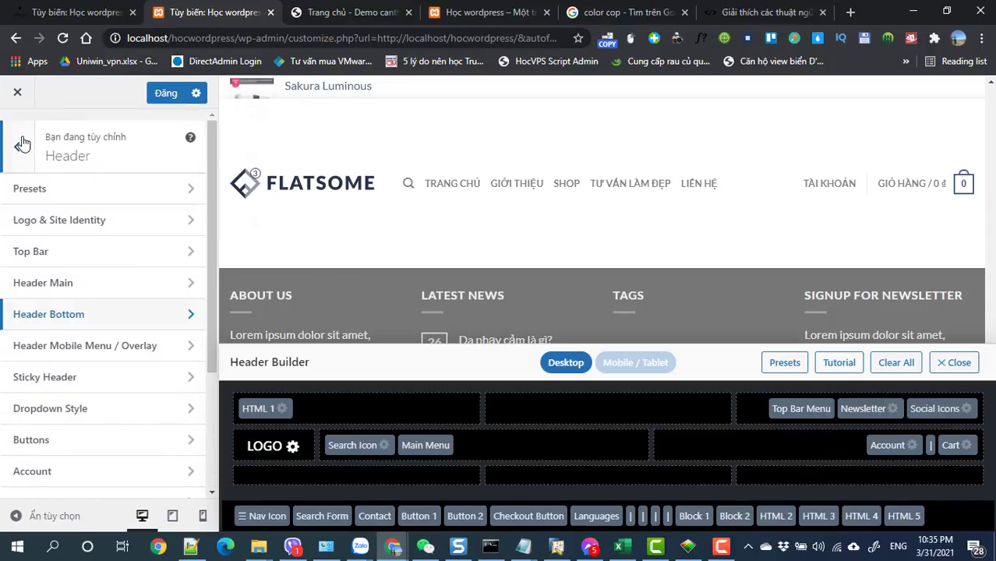
click(46, 378)
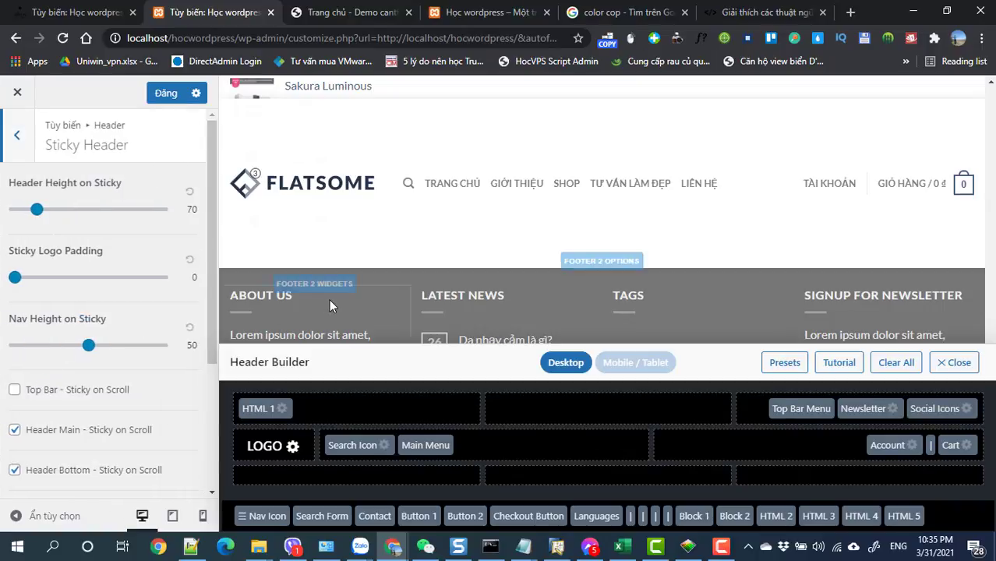
scroll(325, 299, down, 1)
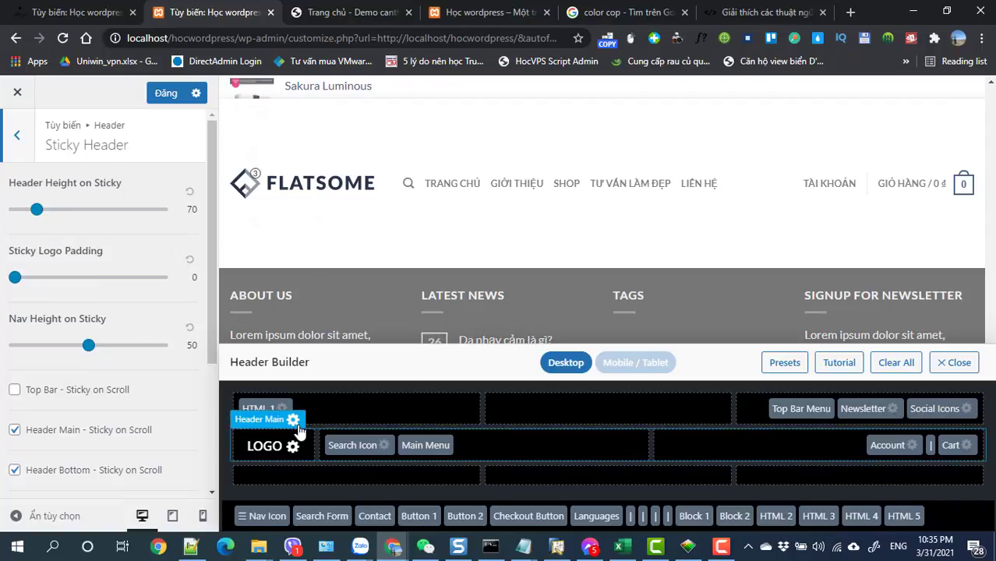
Reduce the Header Main height so the header is compact again, and return to the Header section
click(293, 421)
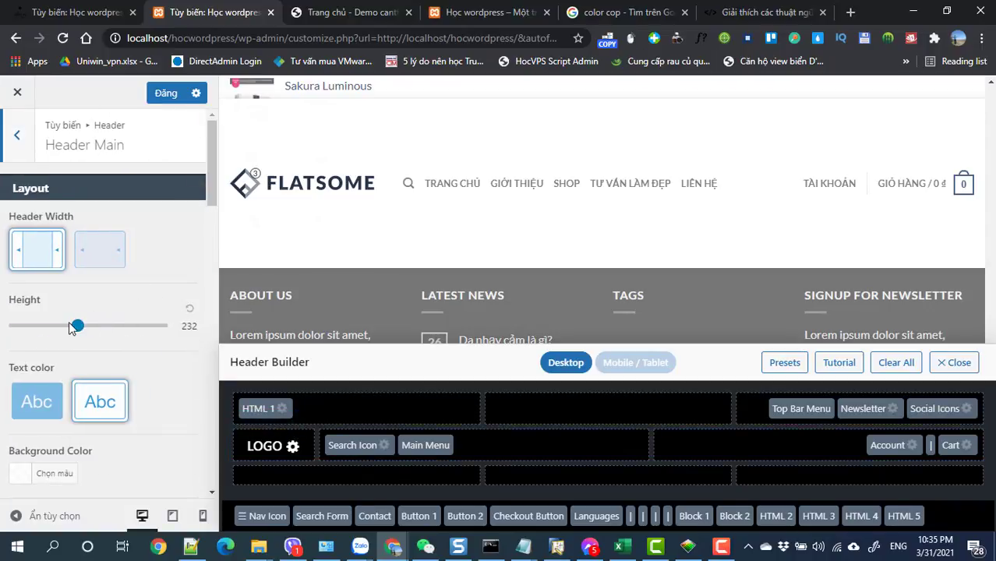
drag(78, 331, 28, 326)
click(16, 134)
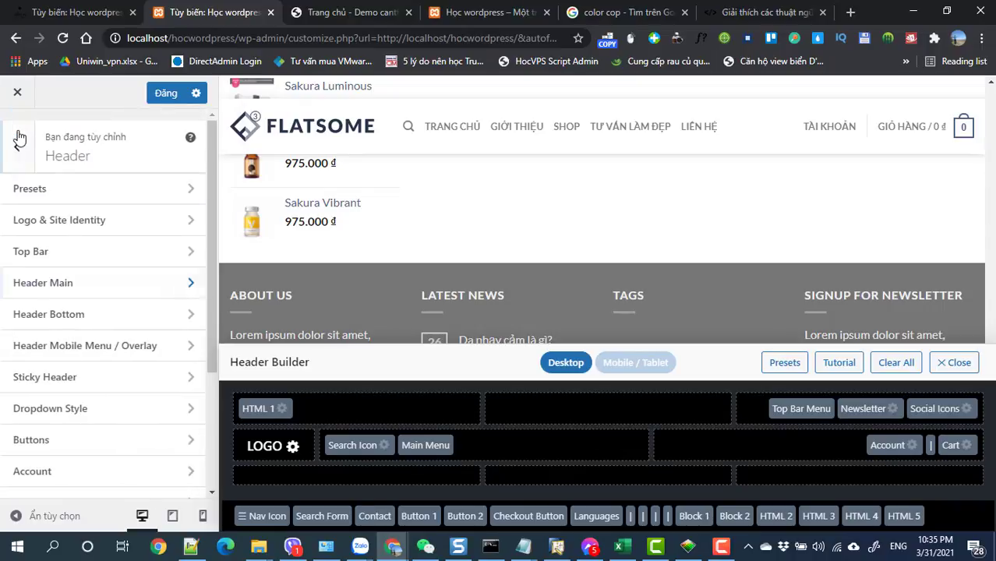
Open the Sticky Header settings and check how the header behaves as the previewed page moves
click(51, 381)
scroll(483, 281, down, 5)
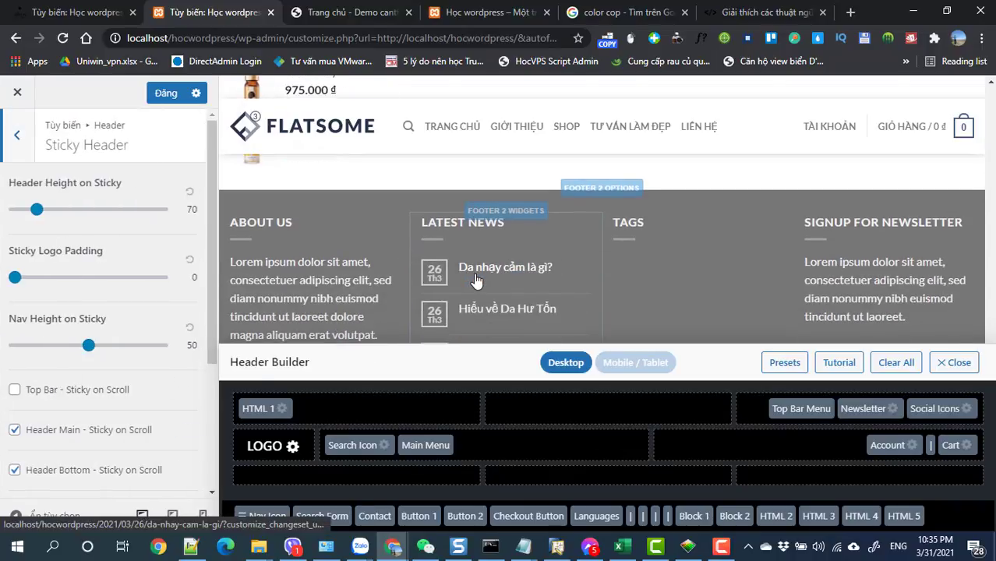
scroll(992, 279, up, 10)
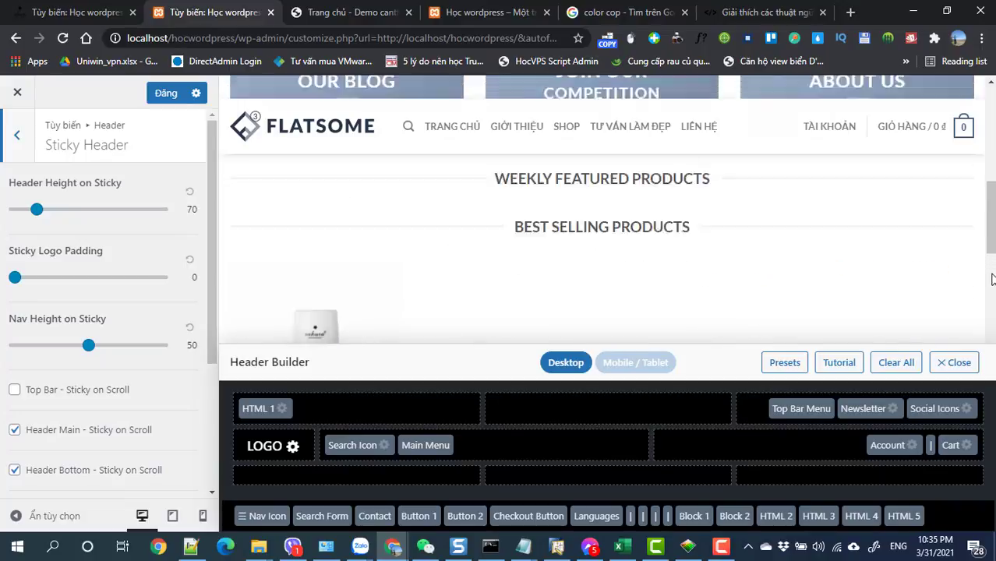
scroll(767, 140, down, 5)
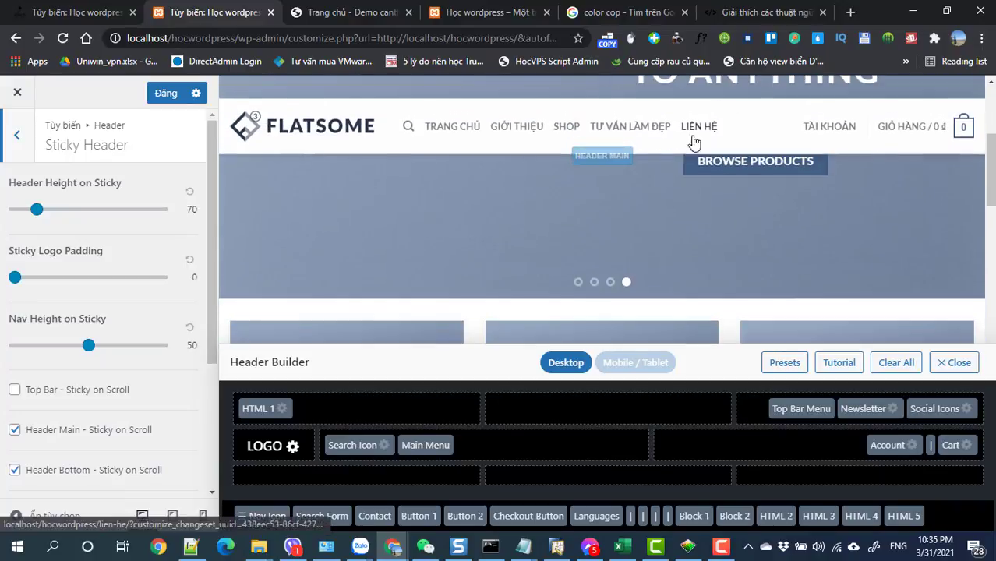
scroll(565, 154, down, 3)
scroll(567, 152, up, 3)
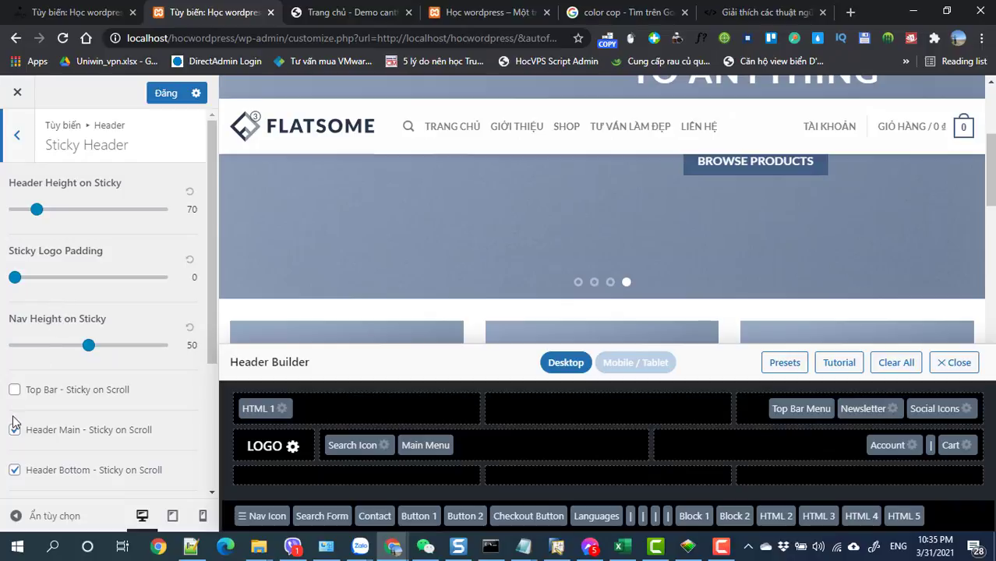
Disable Header Bottom - Sticky on Scroll and test the sticky header in the page preview
click(18, 471)
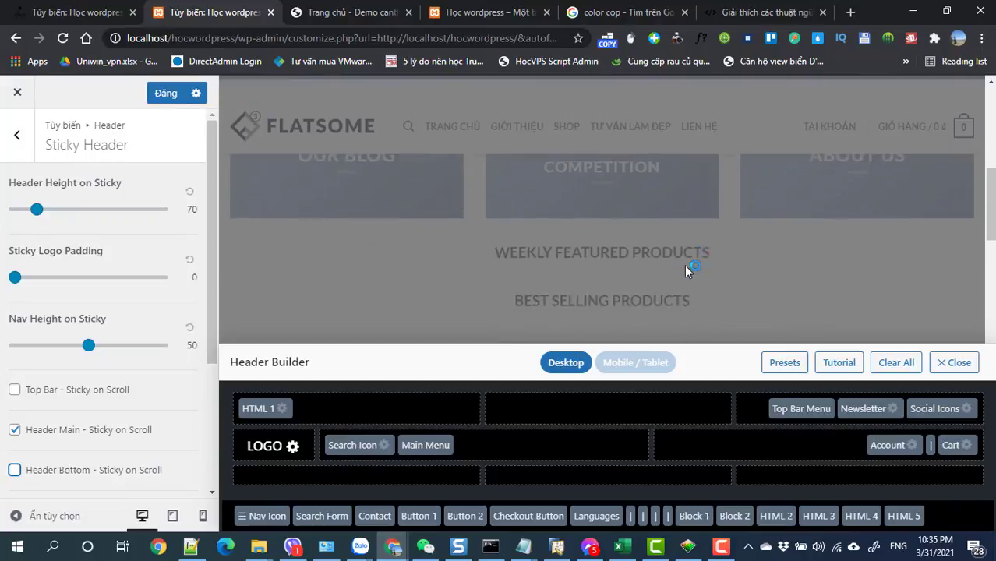
scroll(402, 226, down, 3)
scroll(403, 232, up, 3)
scroll(403, 231, down, 3)
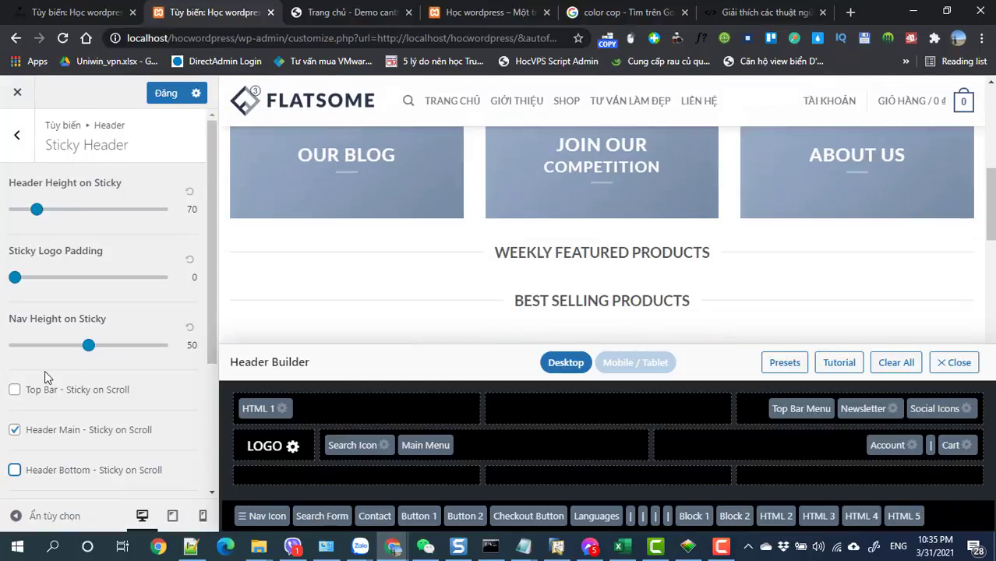
Examine the Dropdown Style settings for background, border, shadow, radius, link style and text, and return to the Header section
click(17, 134)
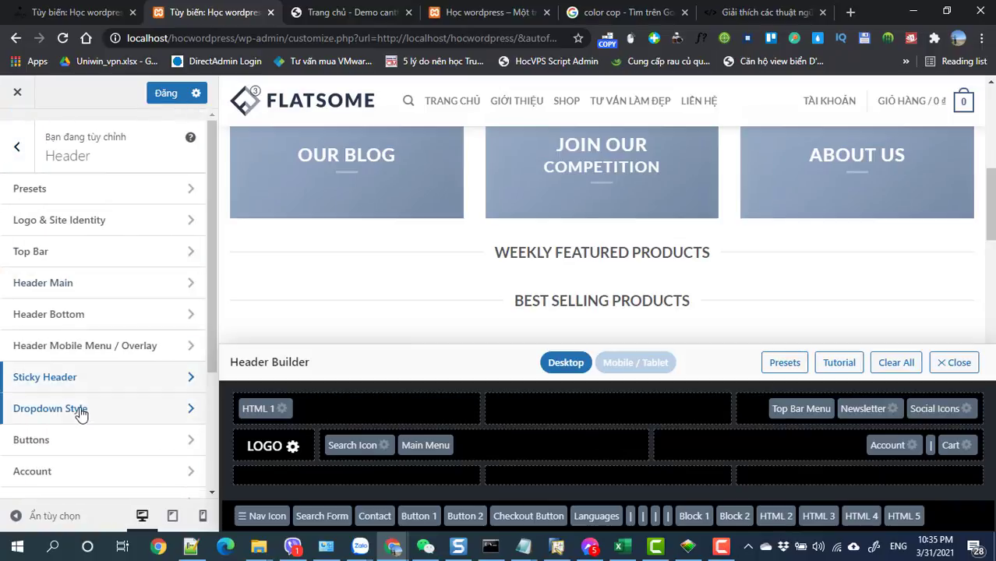
click(79, 409)
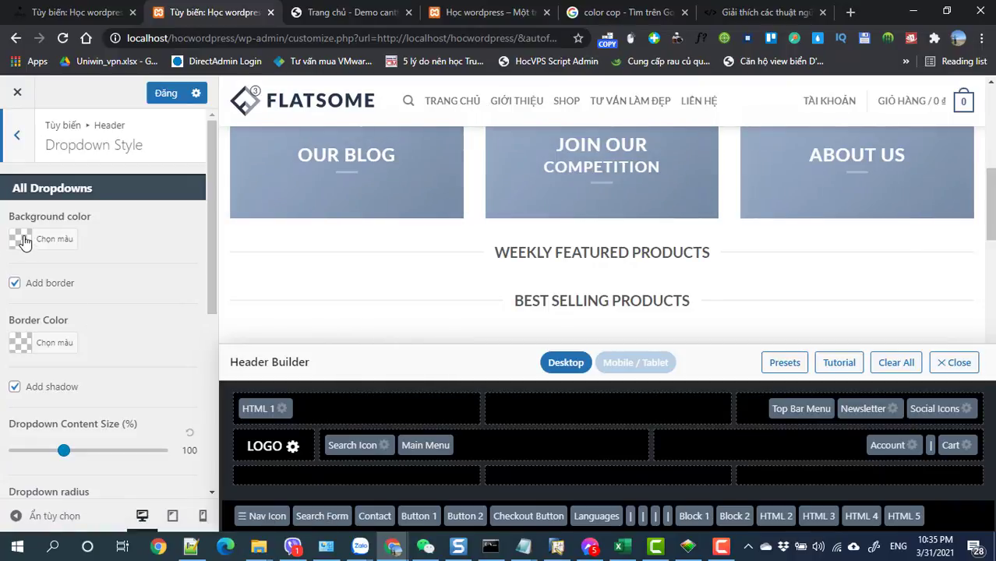
scroll(26, 345, down, 5)
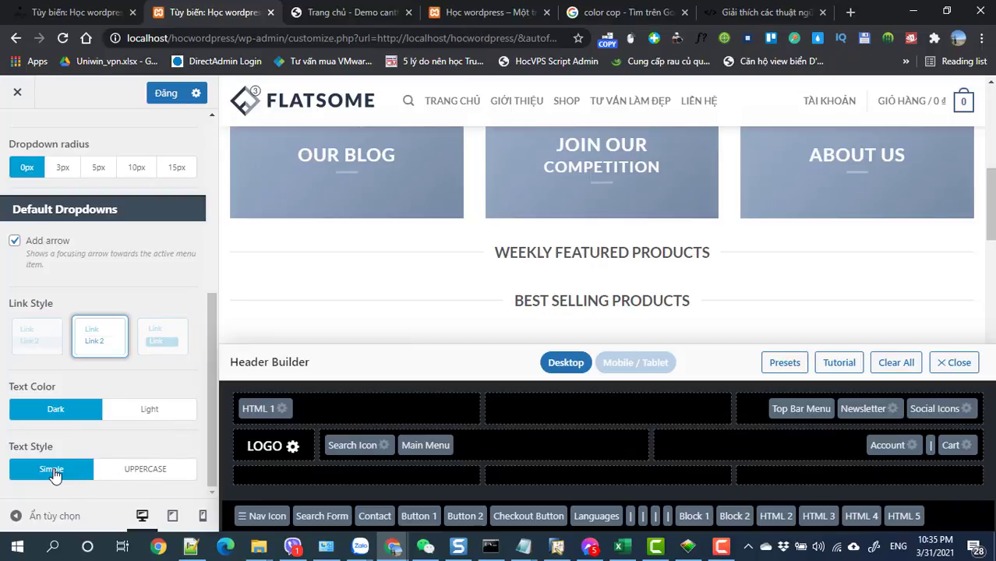
scroll(96, 305, up, 4)
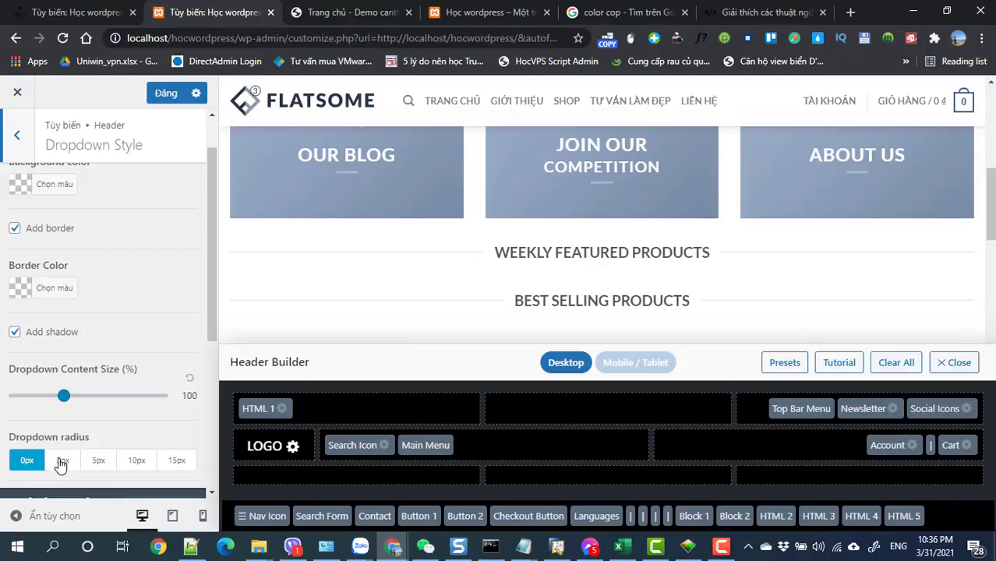
click(18, 136)
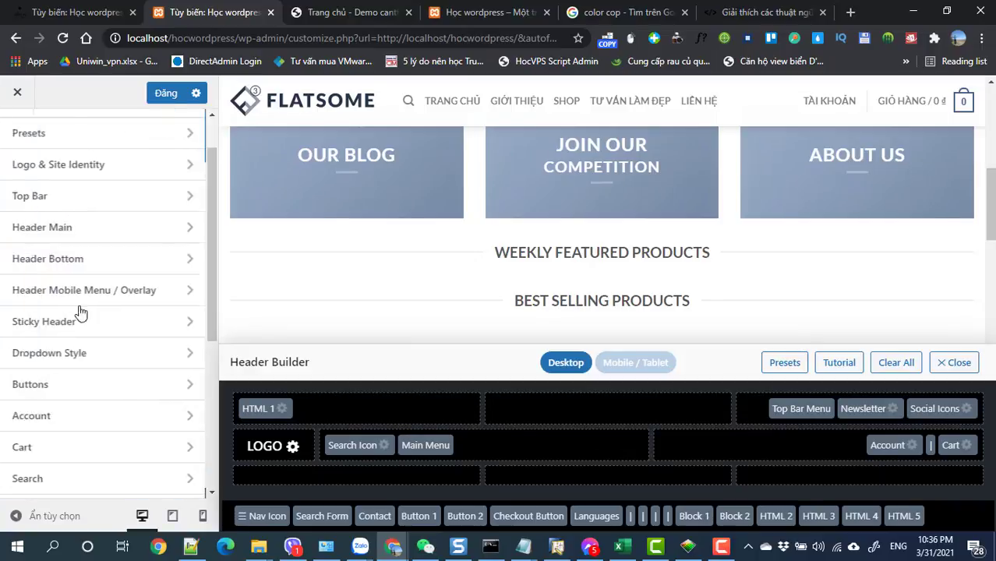
Review the Buttons settings for Button 1, including its text, link, target and radius, and return to the Header section
click(53, 371)
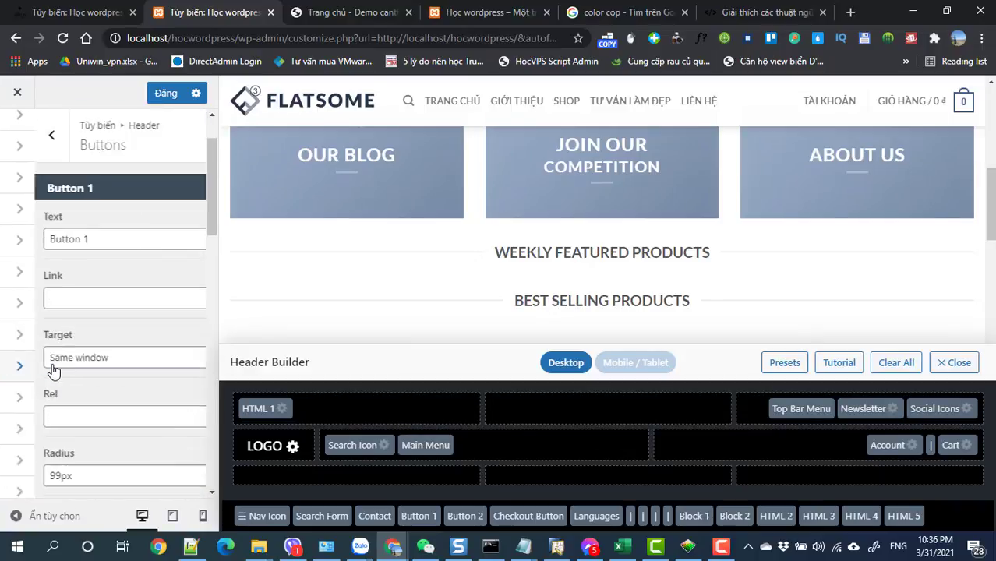
scroll(50, 302, down, 1)
scroll(49, 297, up, 1)
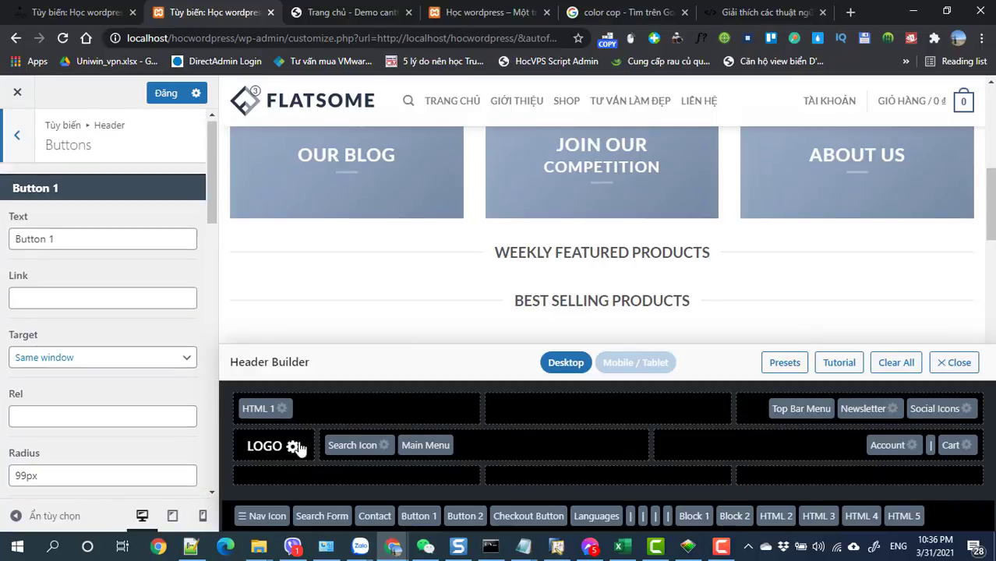
click(68, 242)
click(65, 299)
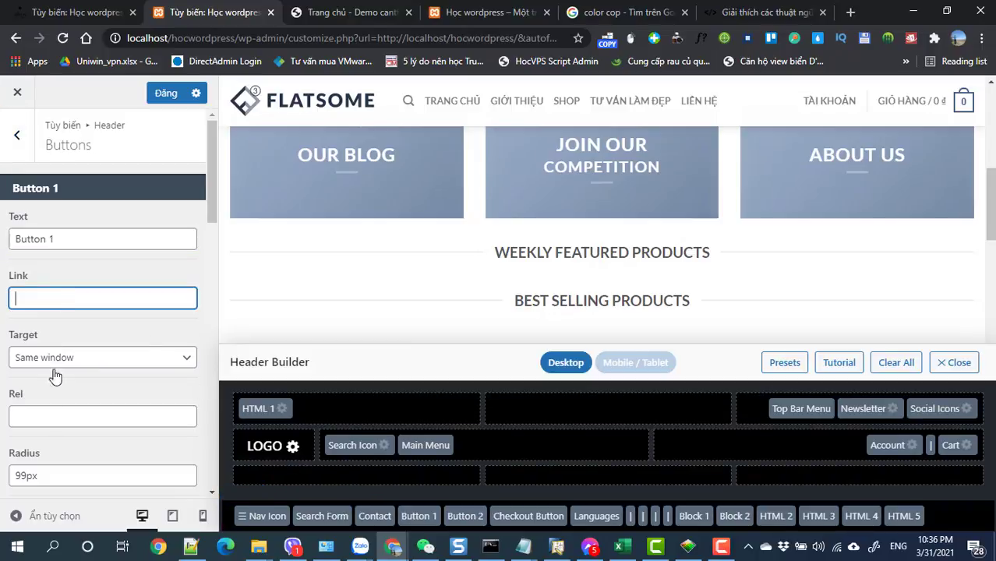
scroll(138, 445, down, 2)
scroll(17, 254, up, 2)
click(18, 140)
scroll(55, 385, down, 3)
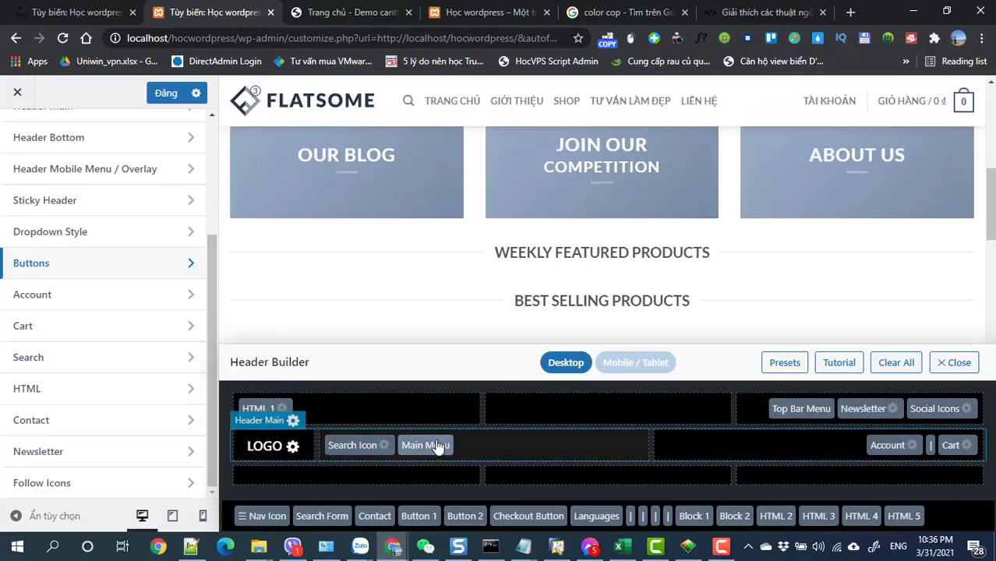
View the Search and Account settings from the Header Builder, check the header in the preview, and return to the Header section
click(386, 449)
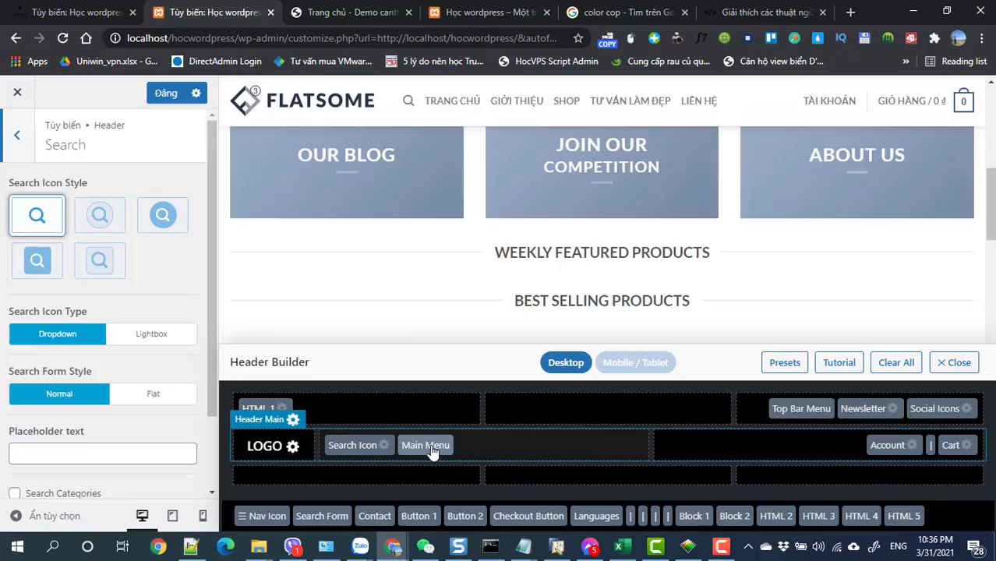
click(876, 451)
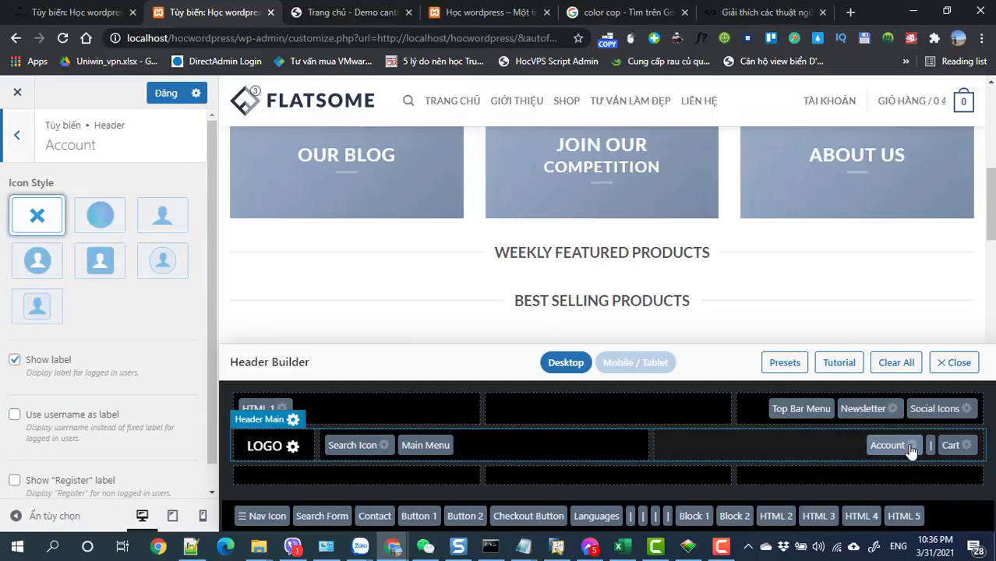
scroll(483, 313, up, 6)
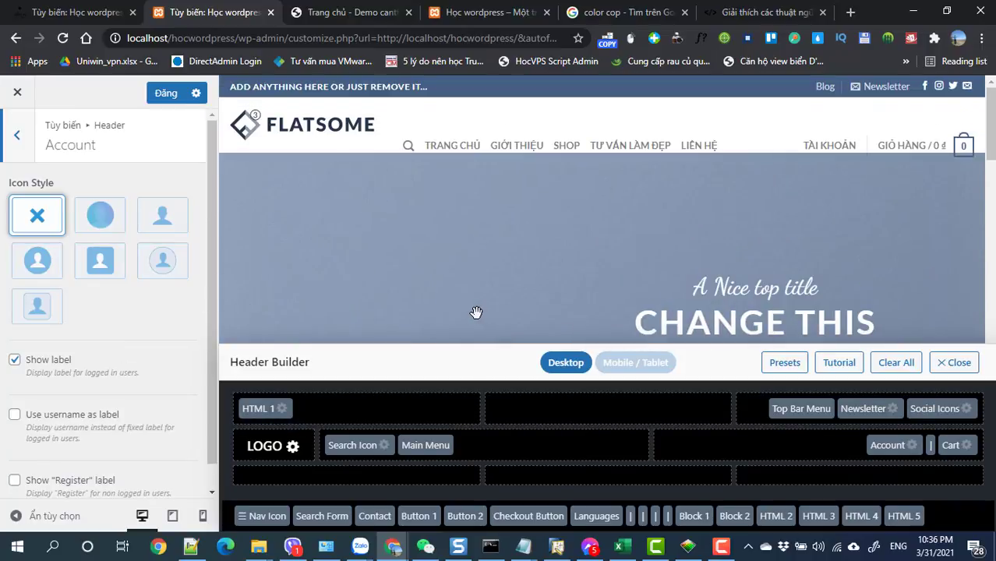
scroll(471, 293, down, 5)
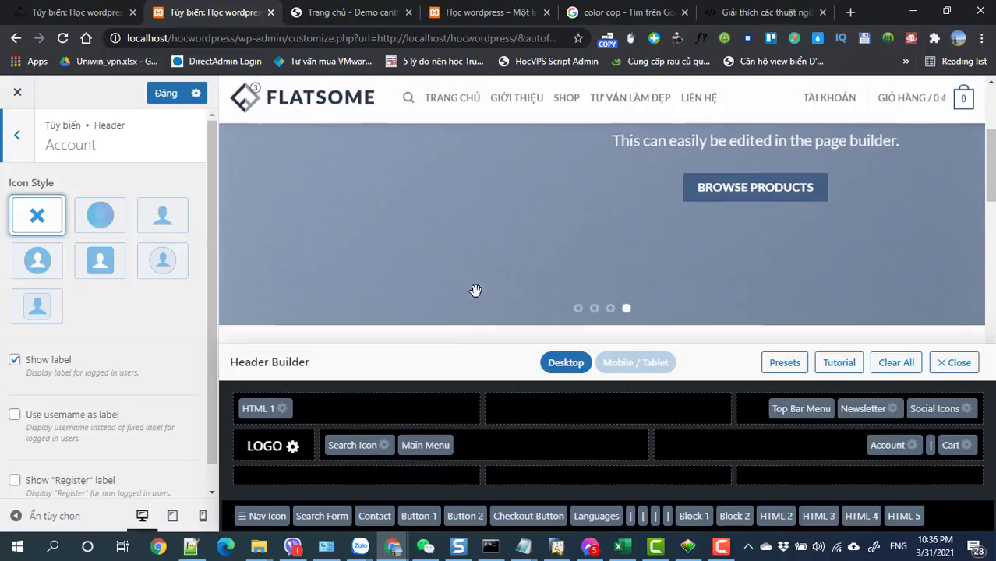
click(24, 137)
scroll(83, 251, up, 3)
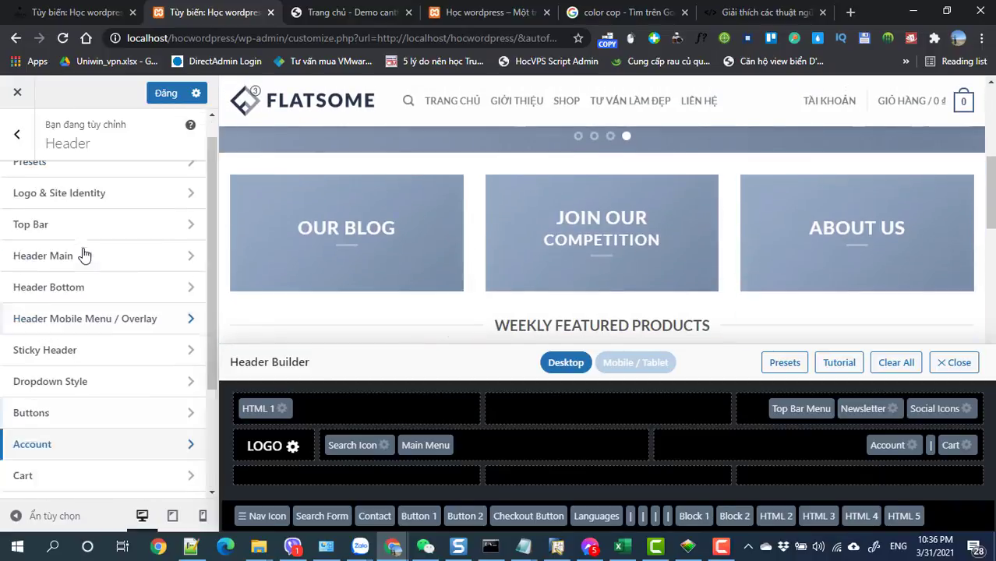